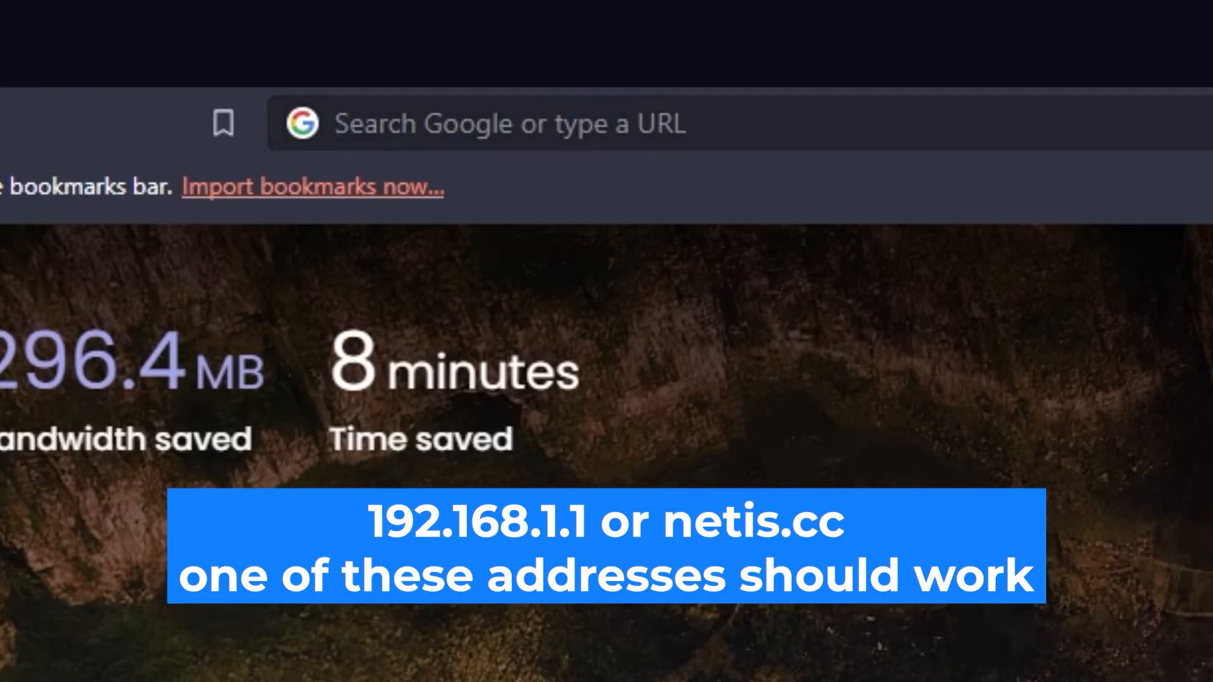
Load the router admin address 192.168.1.1 in Brave's address bar.
{"action": "left_click", "coordinate": [739, 124]}
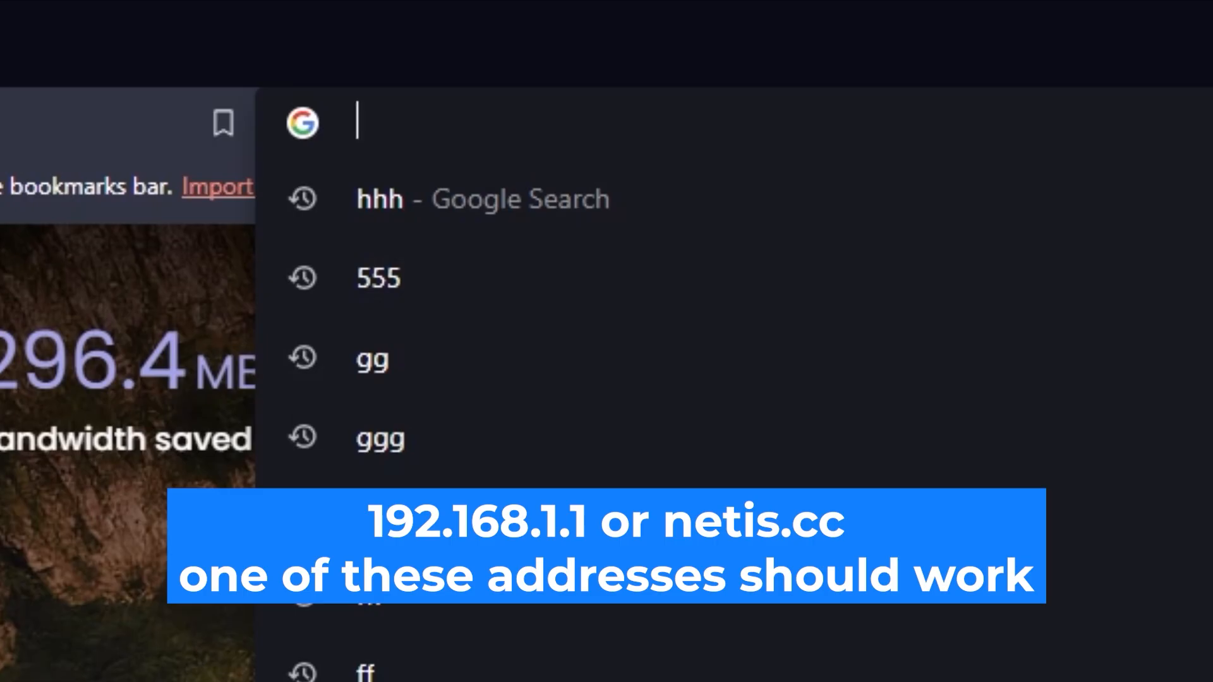
{"action": "type", "text": "192.16"}
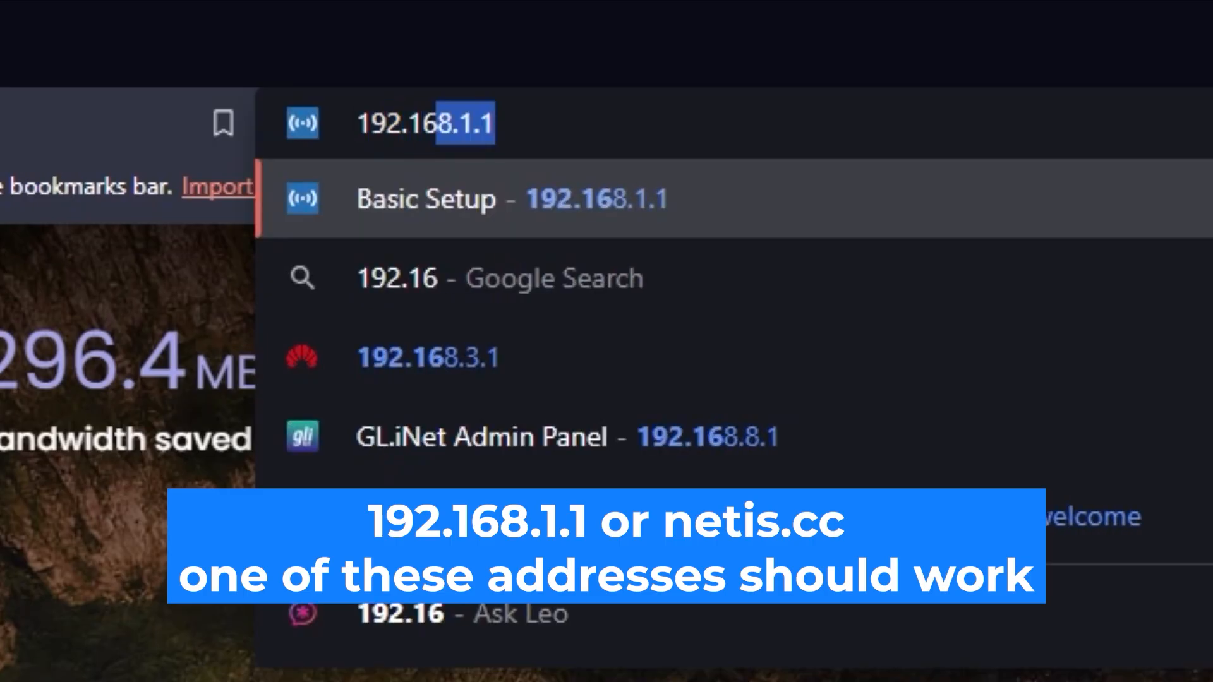
{"action": "type", "text": "8.1.1"}
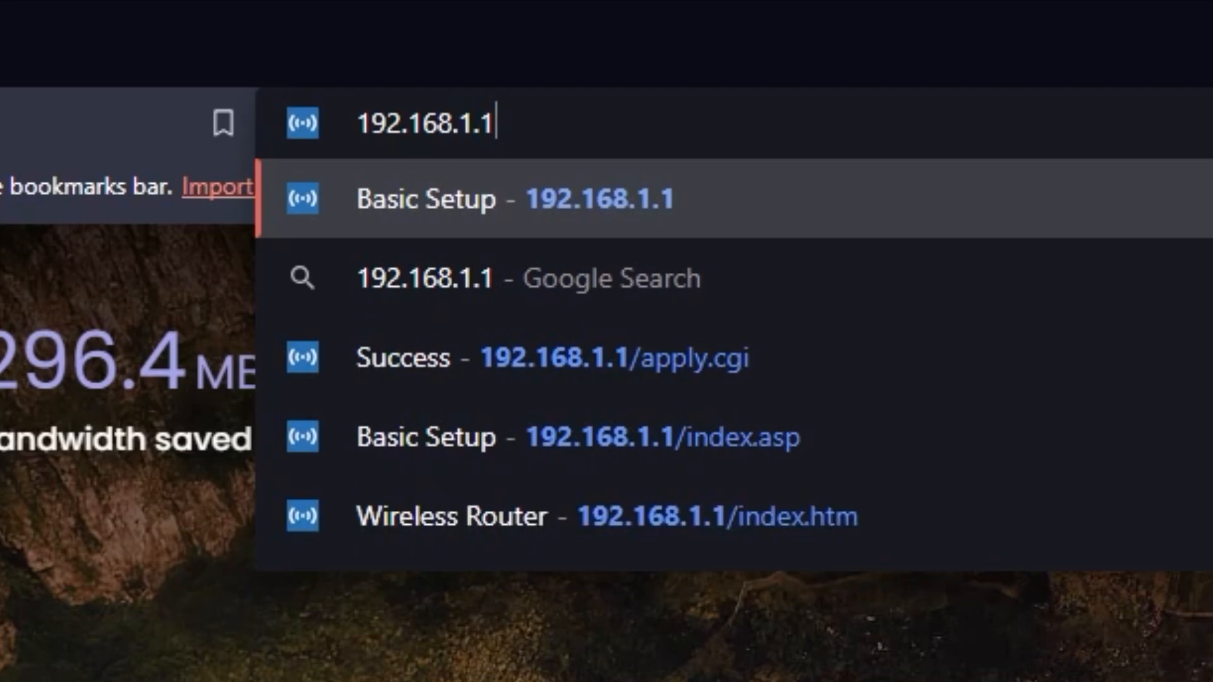
{"action": "key", "text": "Return"}
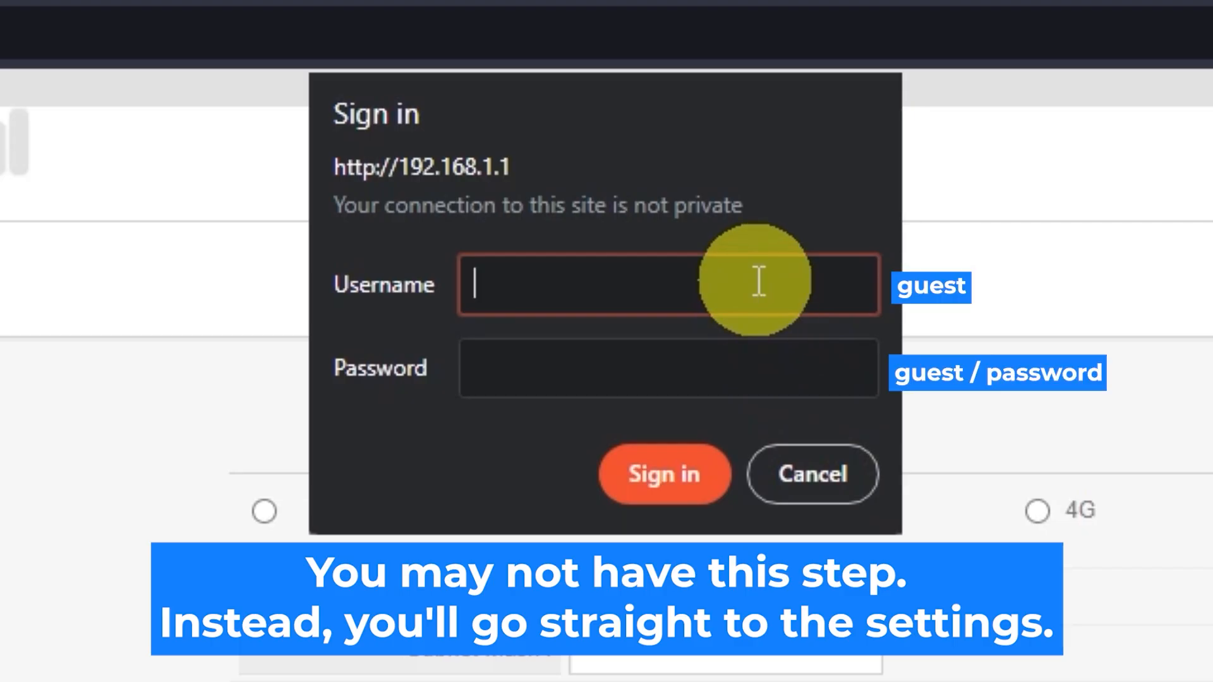
Attempt to sign in to the router with the admin username and password.
{"action": "type", "text": "guest"}
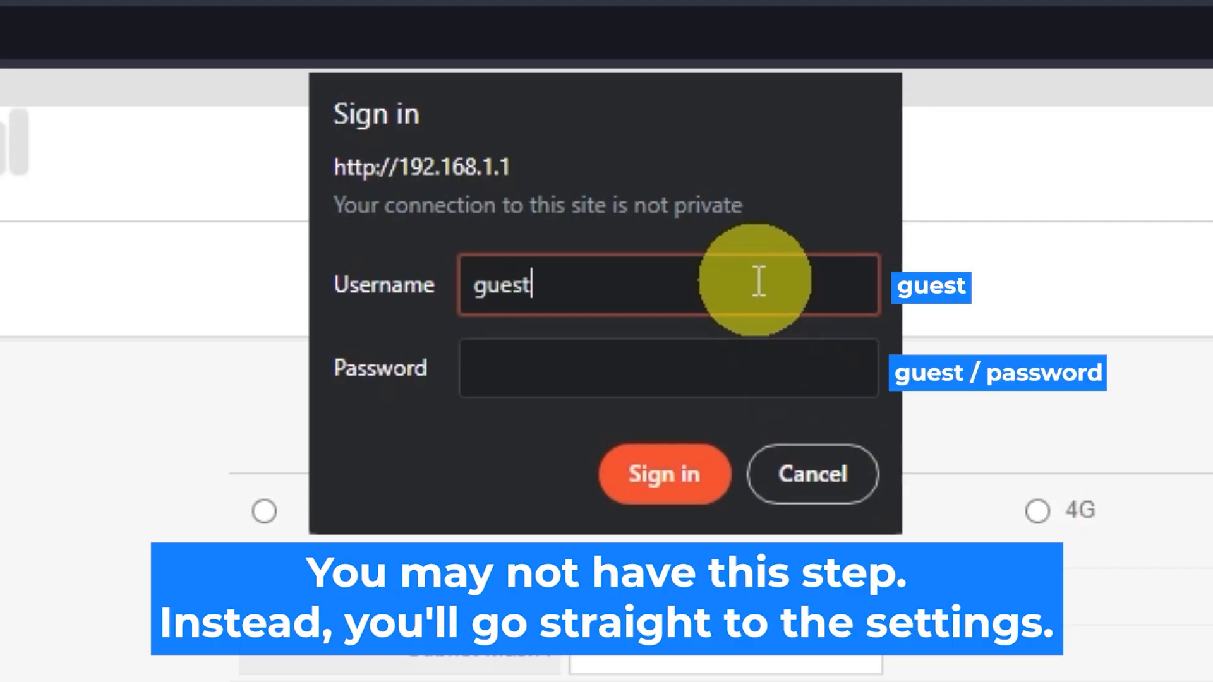
{"action": "left_click", "coordinate": [707, 358]}
{"action": "type", "text": "guest"}
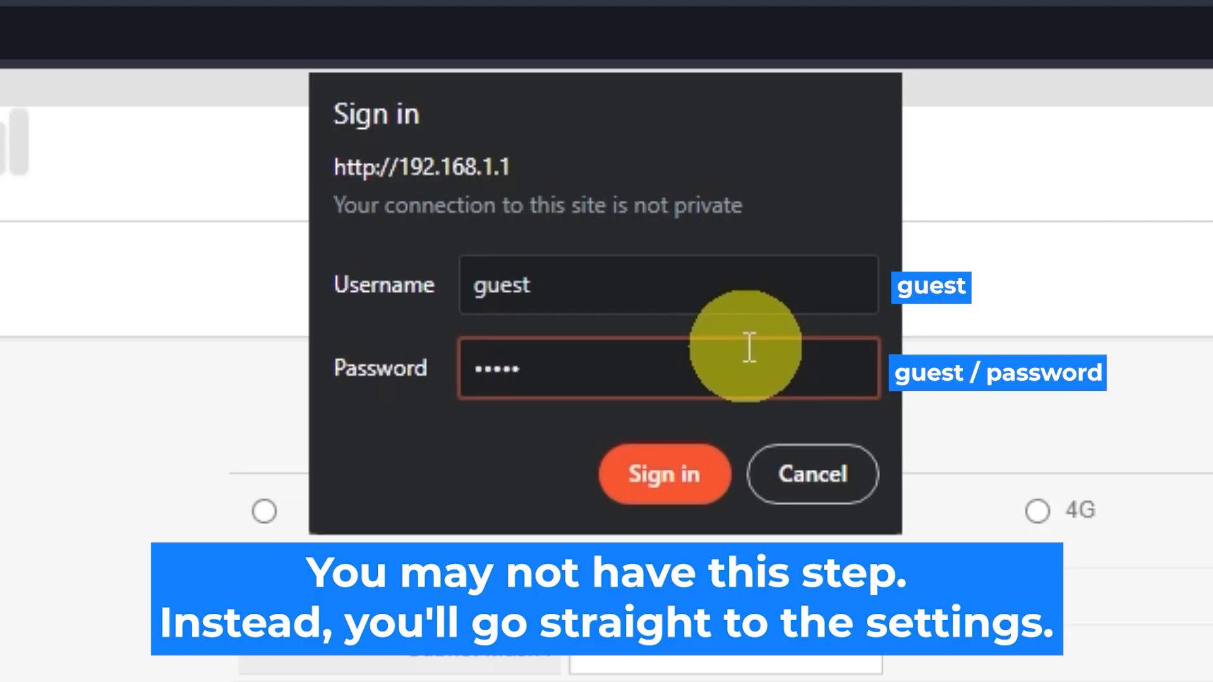
{"action": "left_click", "coordinate": [696, 468]}
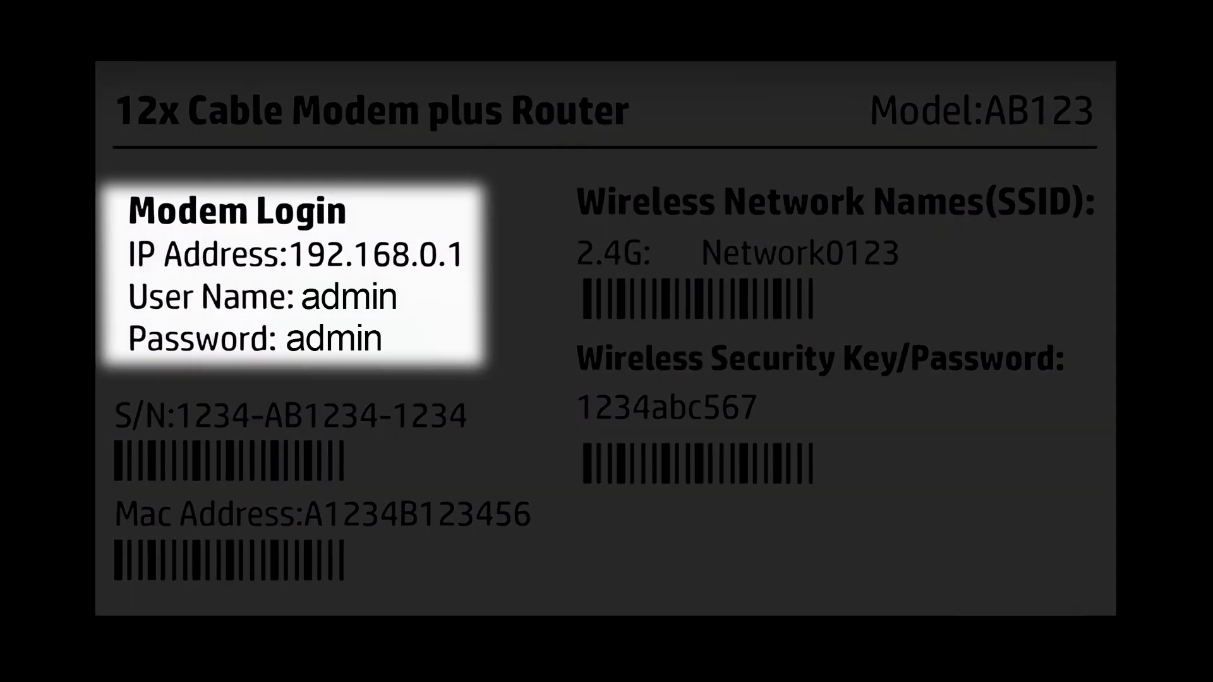
{"action": "type", "text": "guest"}
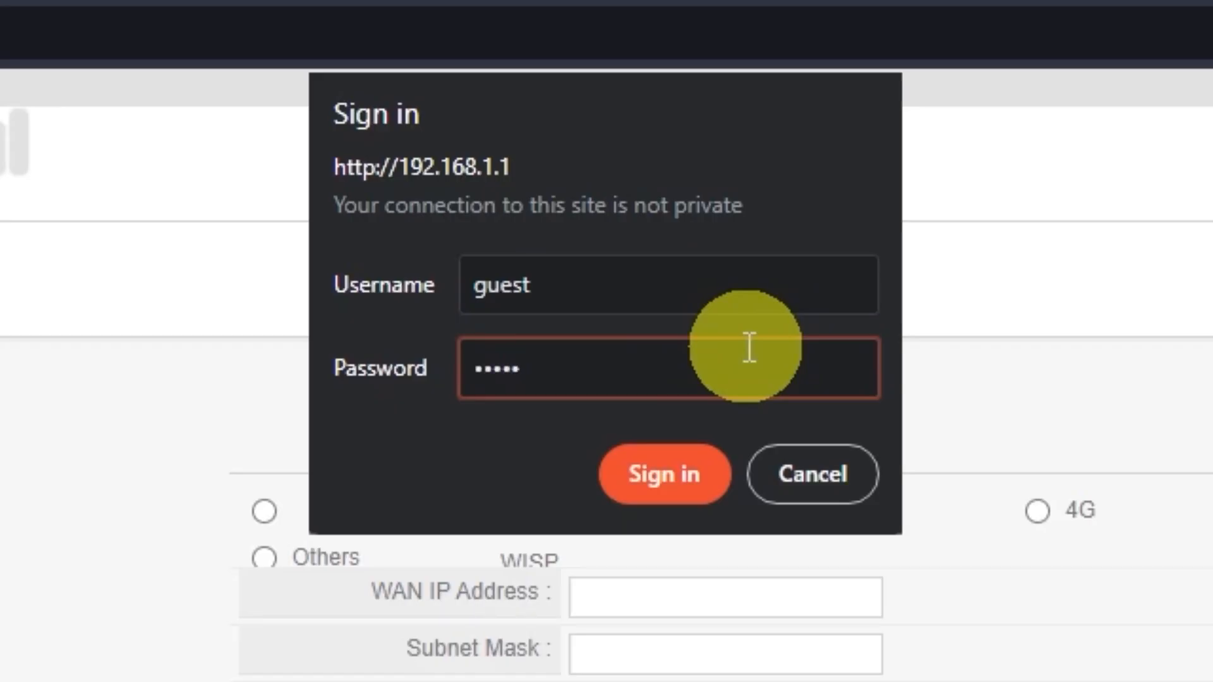
{"action": "left_click", "coordinate": [695, 464]}
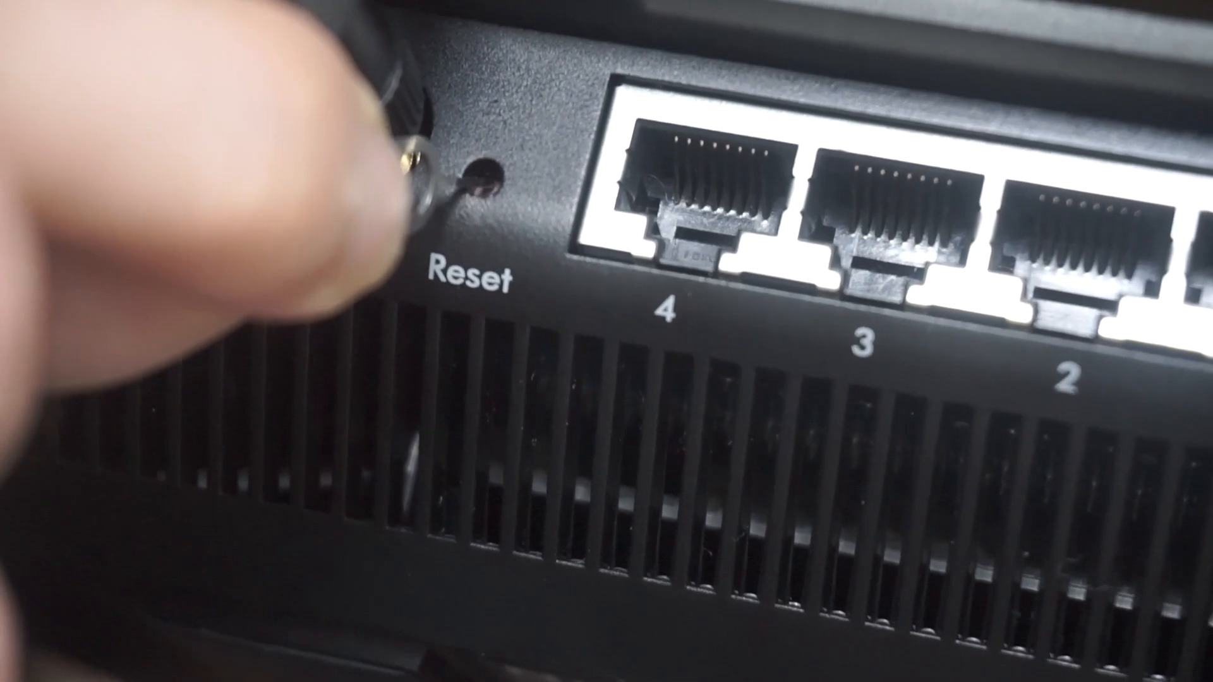
Re-enter the admin username and password and sign in to reach Quick Setup.
{"action": "type", "text": "g"}
{"action": "type", "text": "uest"}
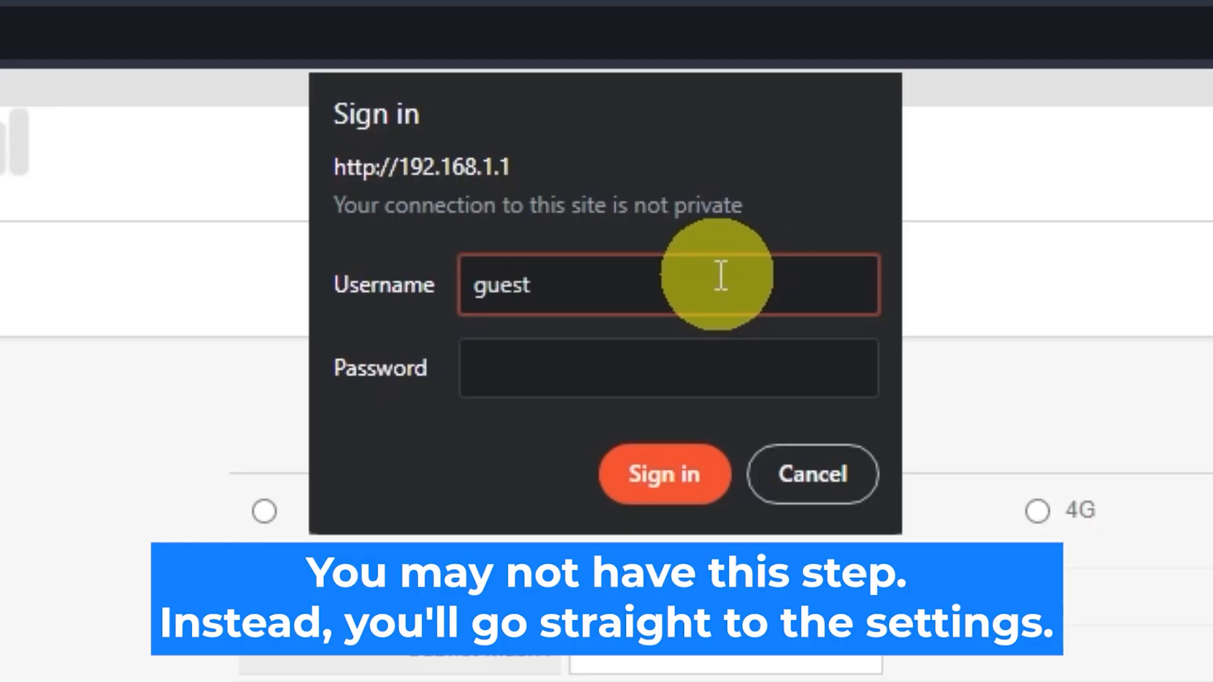
{"action": "left_click", "coordinate": [747, 347]}
{"action": "type", "text": "guest"}
{"action": "left_click", "coordinate": [695, 474]}
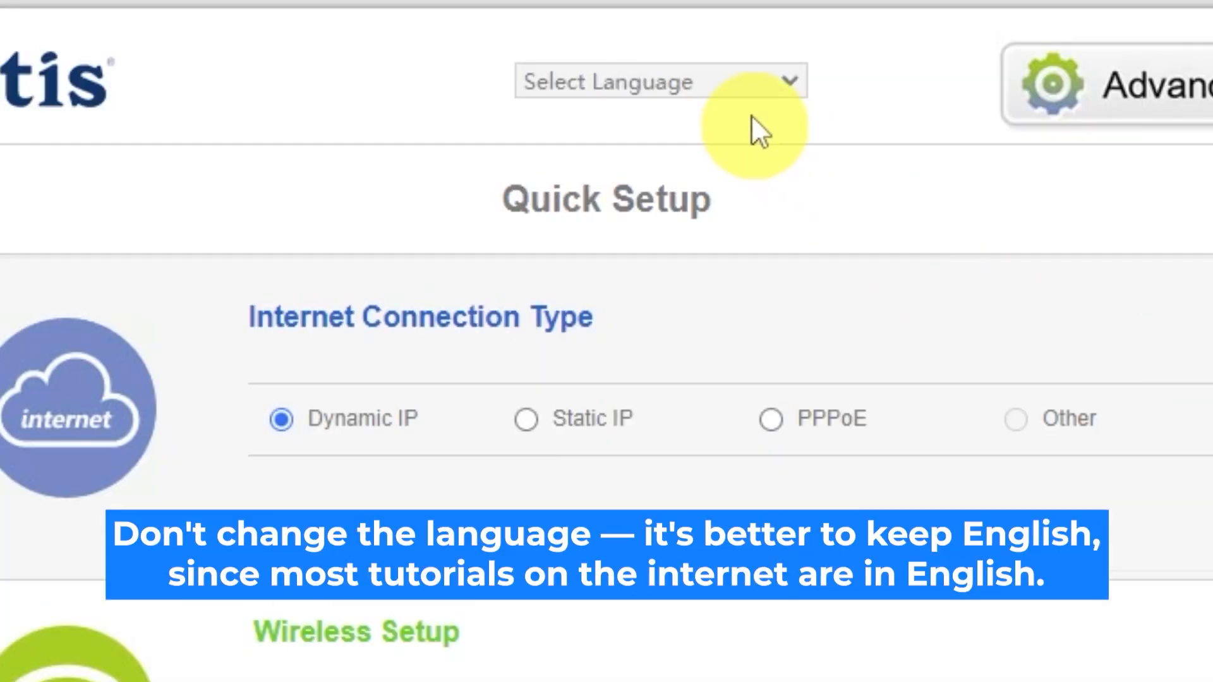
Keep English as the language, preview Static IP and PPPoE, then reselect Dynamic IP.
{"action": "left_click", "coordinate": [790, 82]}
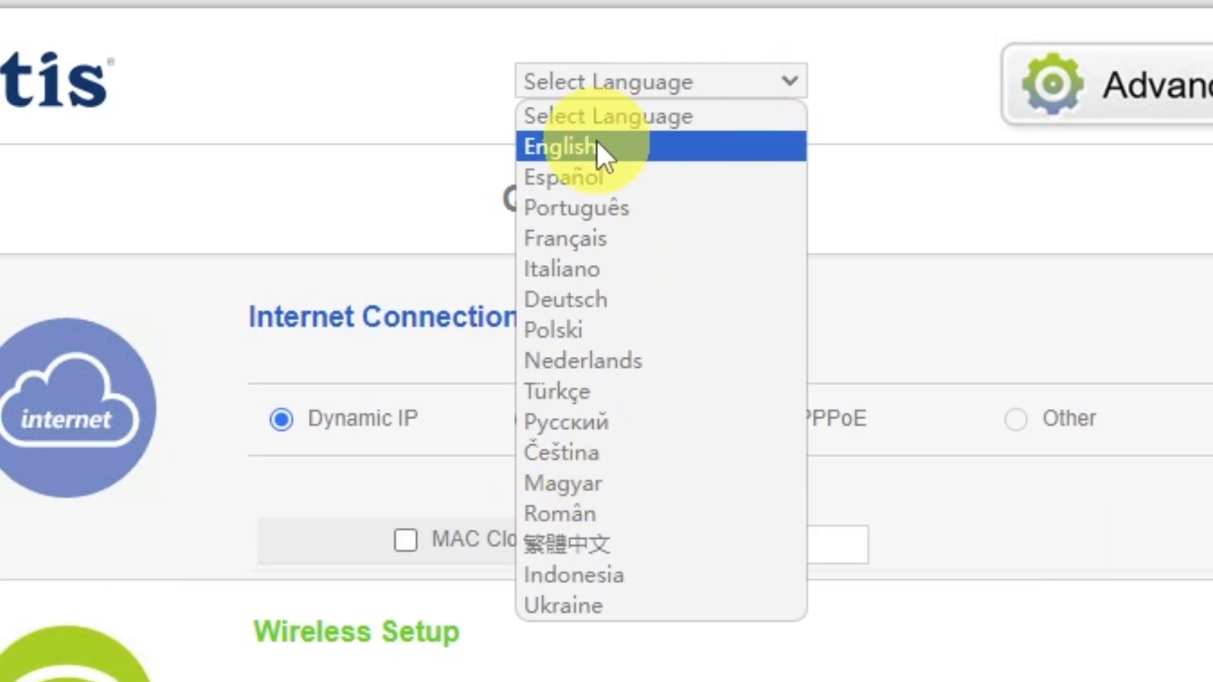
{"action": "left_click", "coordinate": [596, 147]}
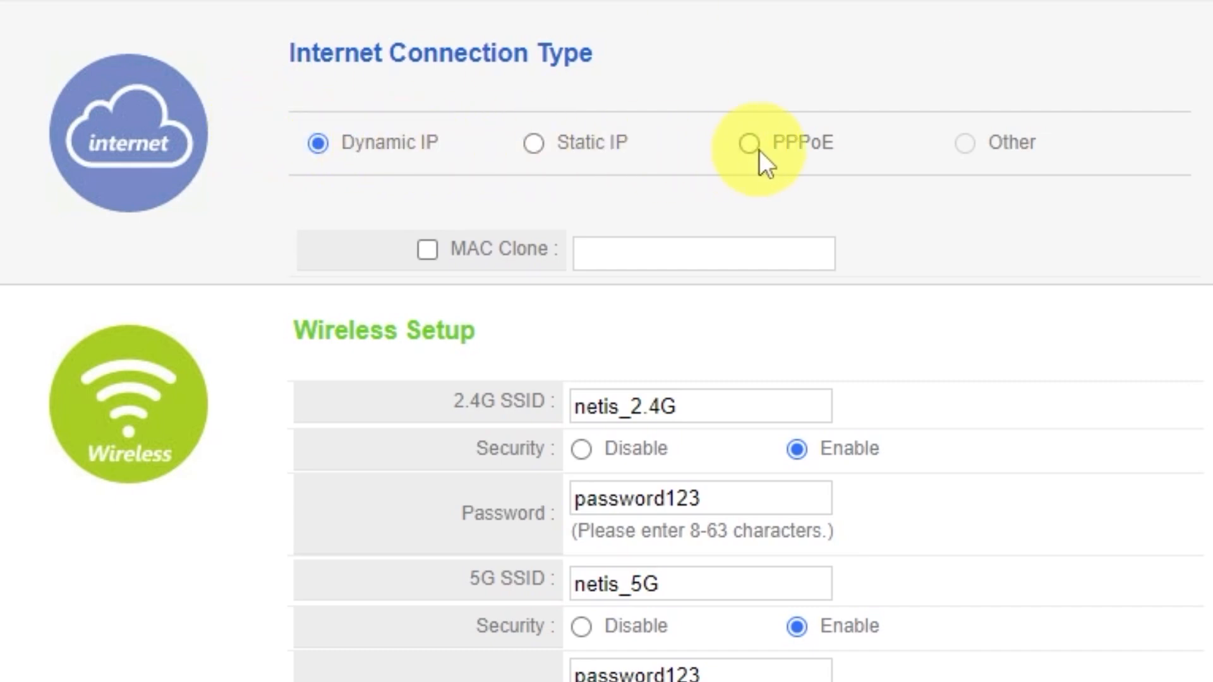
{"action": "left_click", "coordinate": [538, 147]}
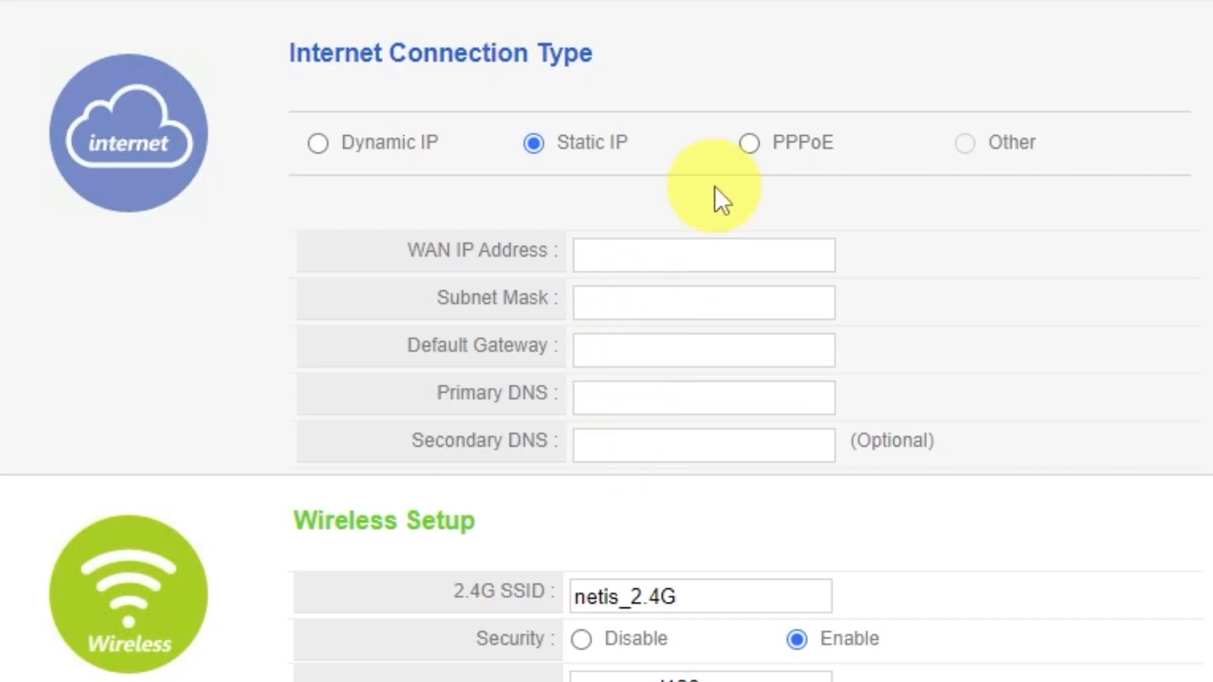
{"action": "left_click", "coordinate": [751, 145]}
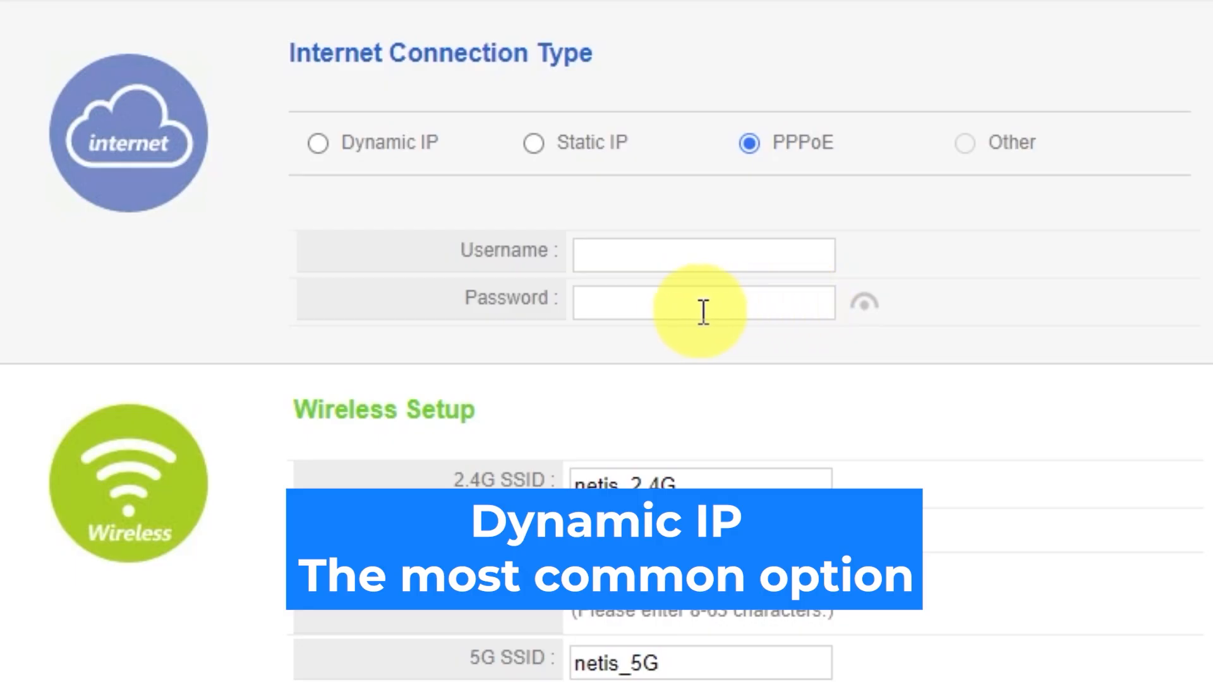
{"action": "left_click", "coordinate": [317, 145]}
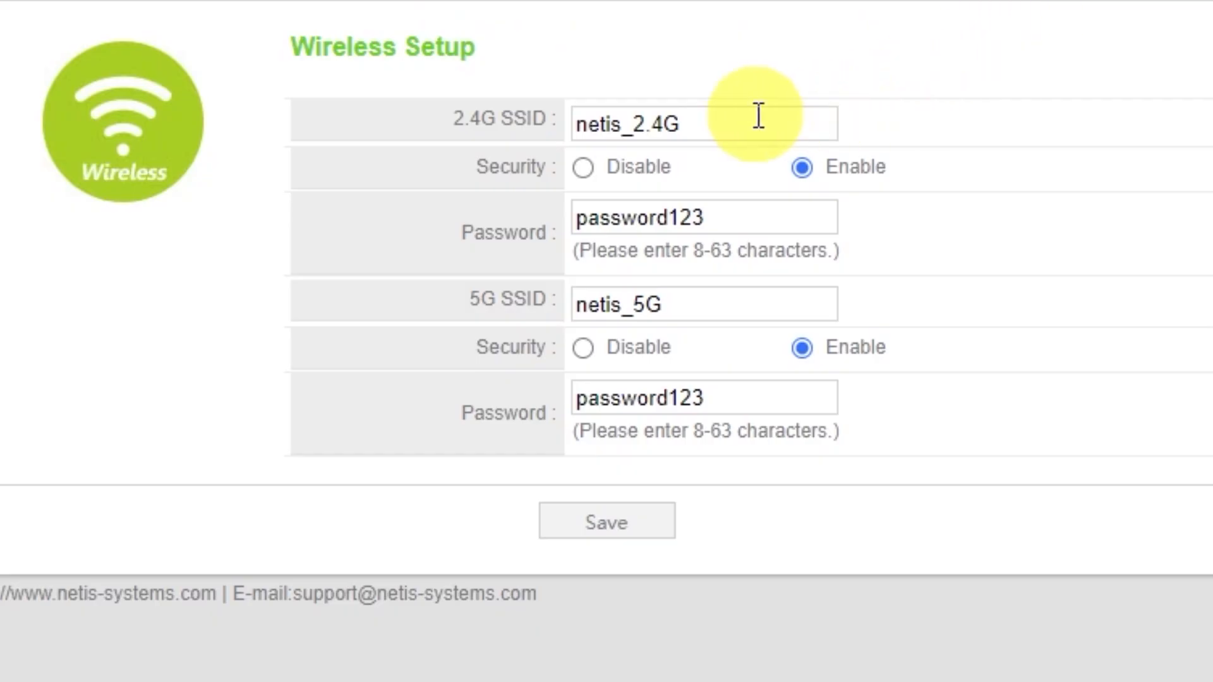
{"action": "left_click", "coordinate": [726, 126]}
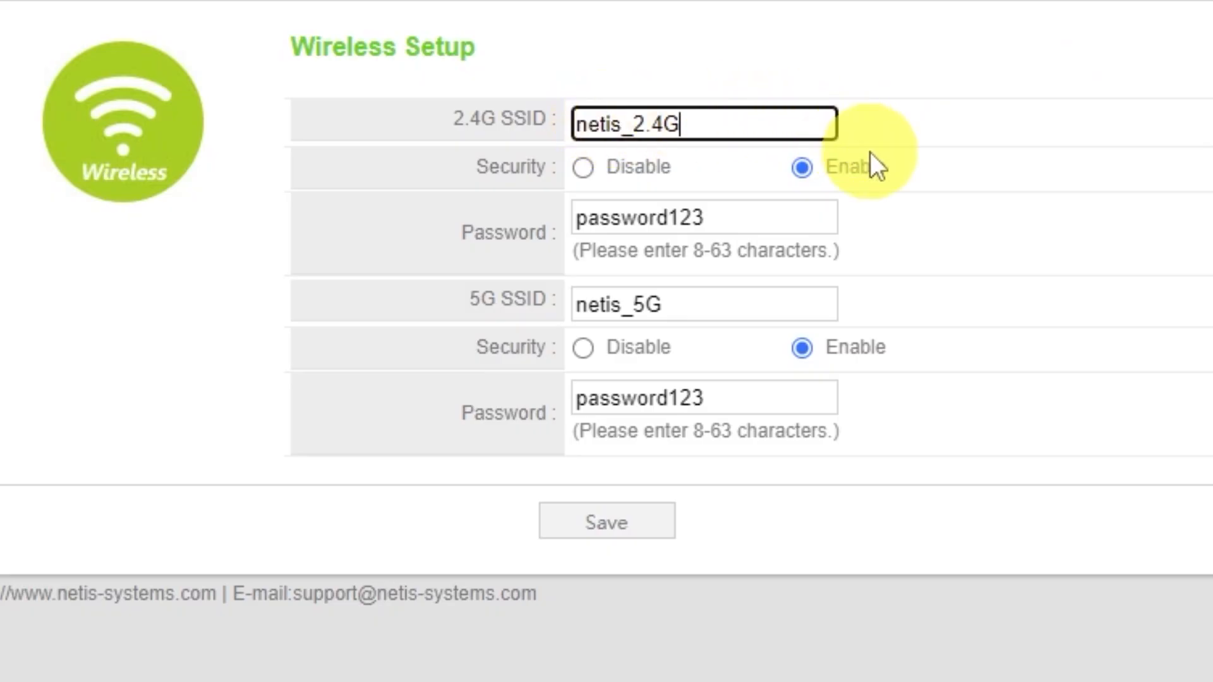
{"action": "left_click", "coordinate": [802, 168]}
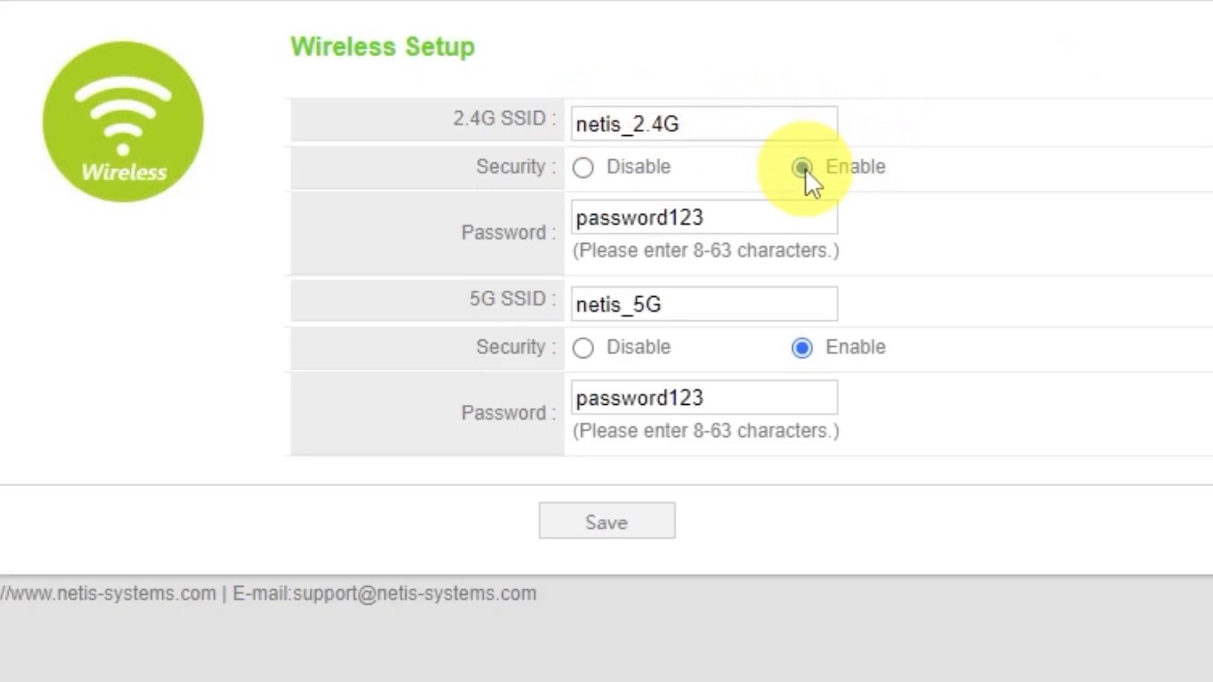
{"action": "left_click", "coordinate": [766, 216]}
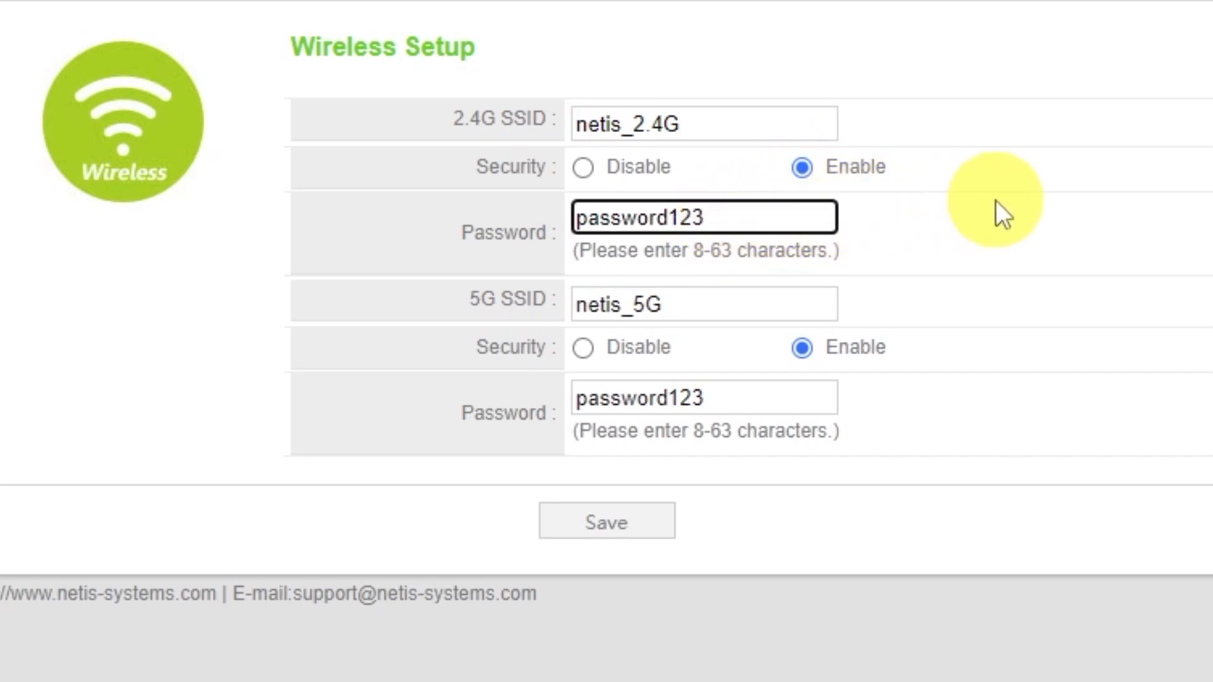
{"action": "left_click", "coordinate": [708, 305]}
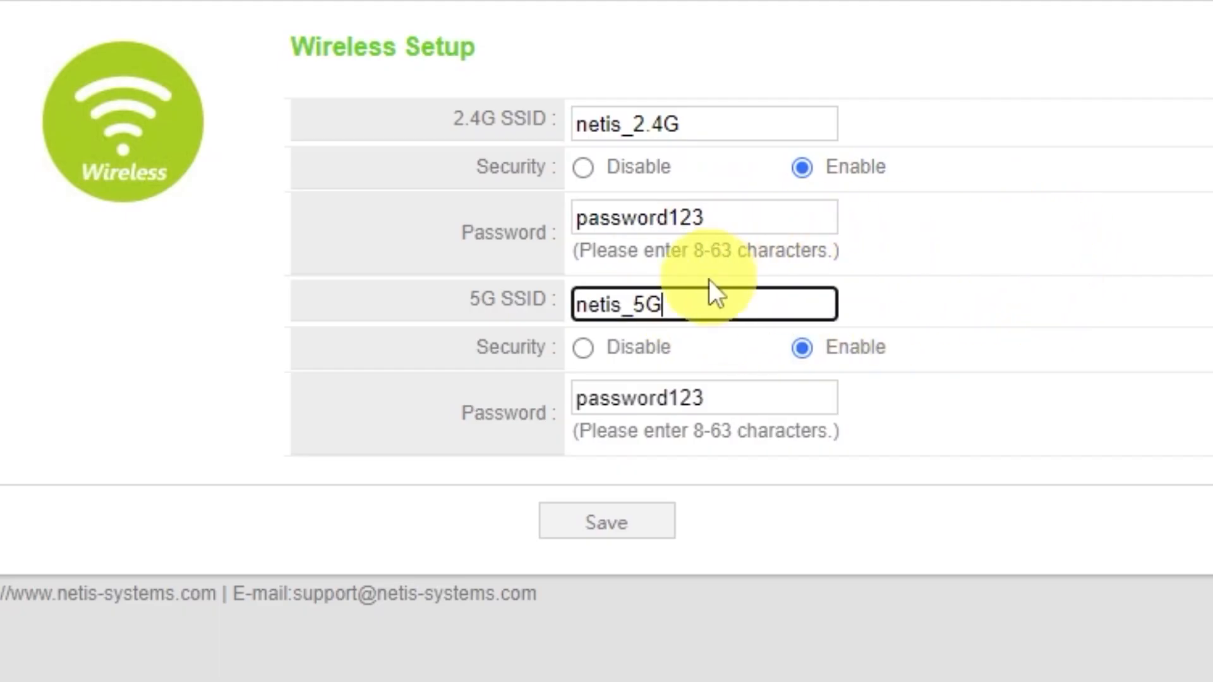
{"action": "left_click", "coordinate": [705, 398]}
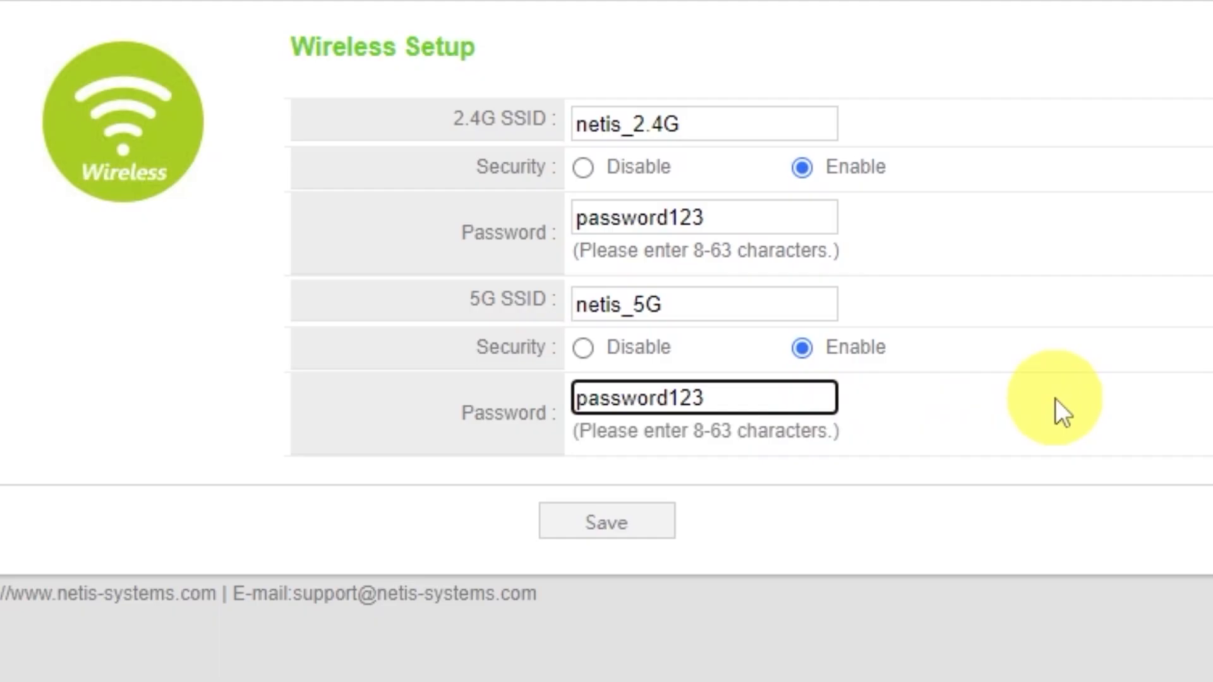
Save the 2.4G/5G settings under Wireless Setup.
{"action": "left_click", "coordinate": [631, 527]}
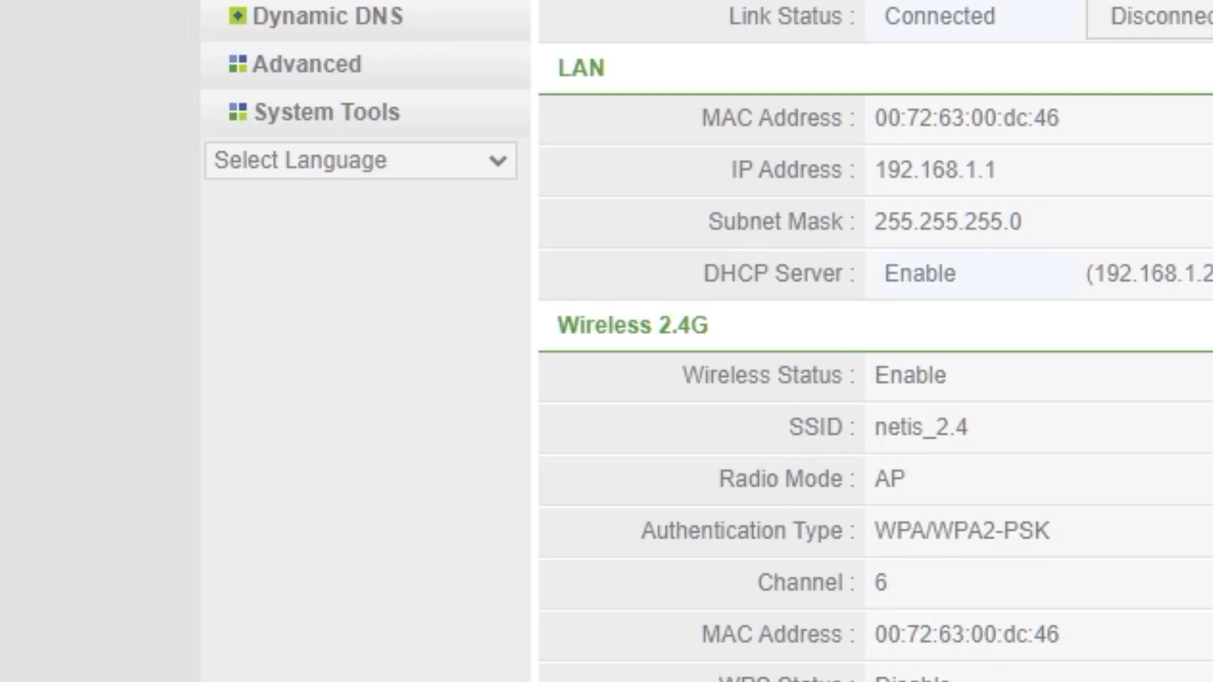
On System Tools > Password, enter a new admin username and the new password twice.
{"action": "left_click", "coordinate": [386, 115]}
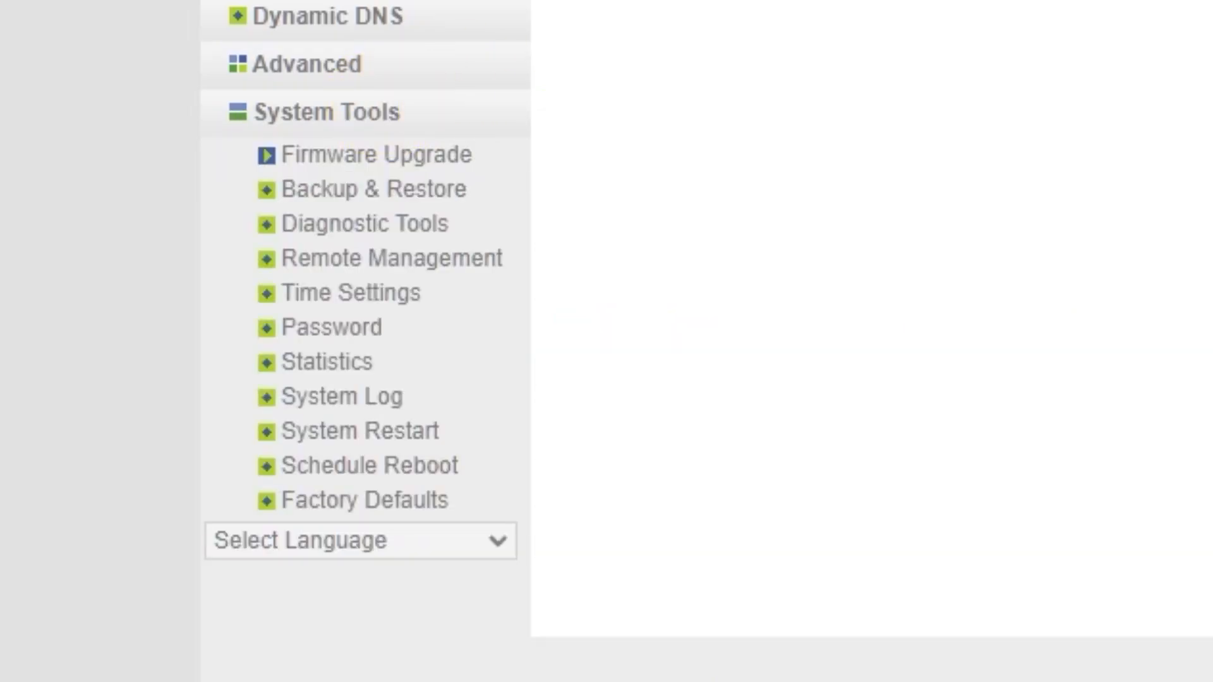
{"action": "left_click", "coordinate": [349, 329]}
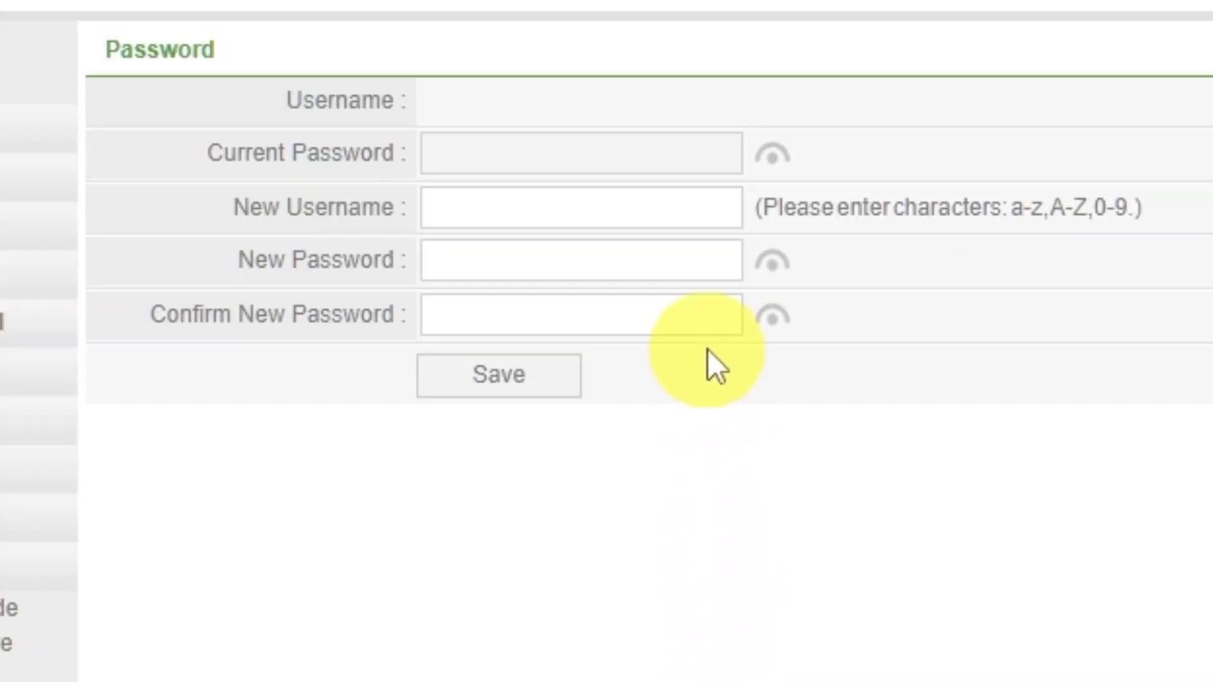
{"action": "left_click", "coordinate": [682, 209]}
{"action": "type", "text": "guest"}
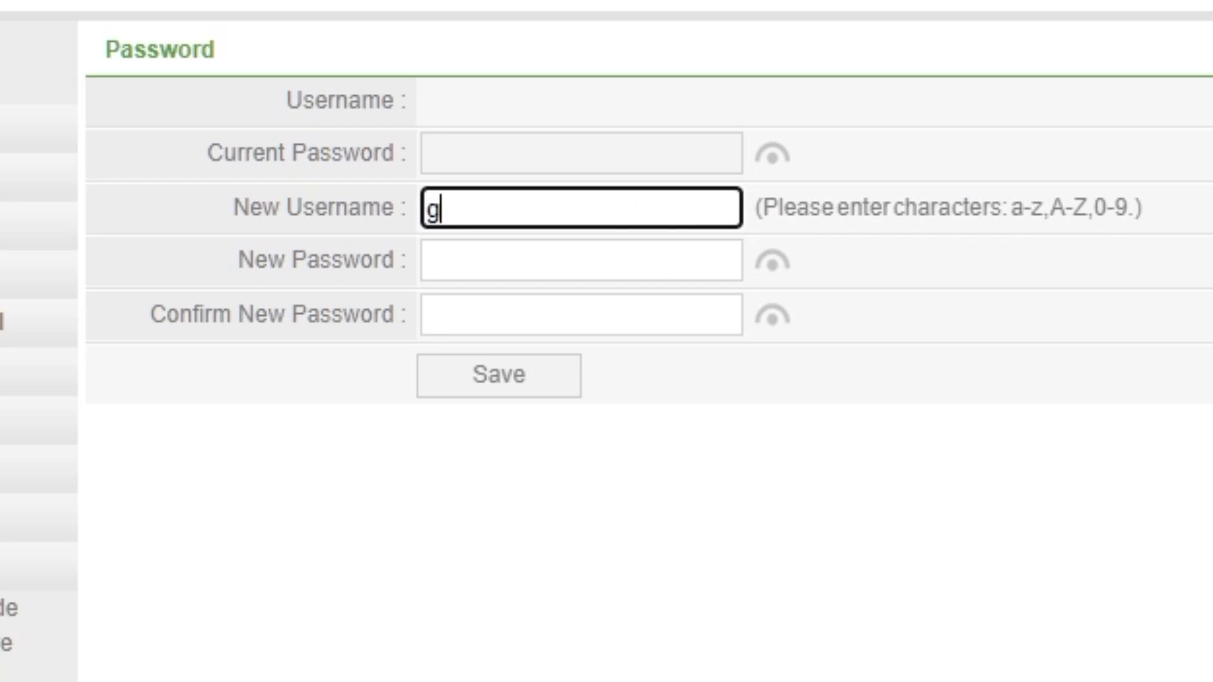
{"action": "left_click", "coordinate": [726, 275]}
{"action": "type", "text": "123456"}
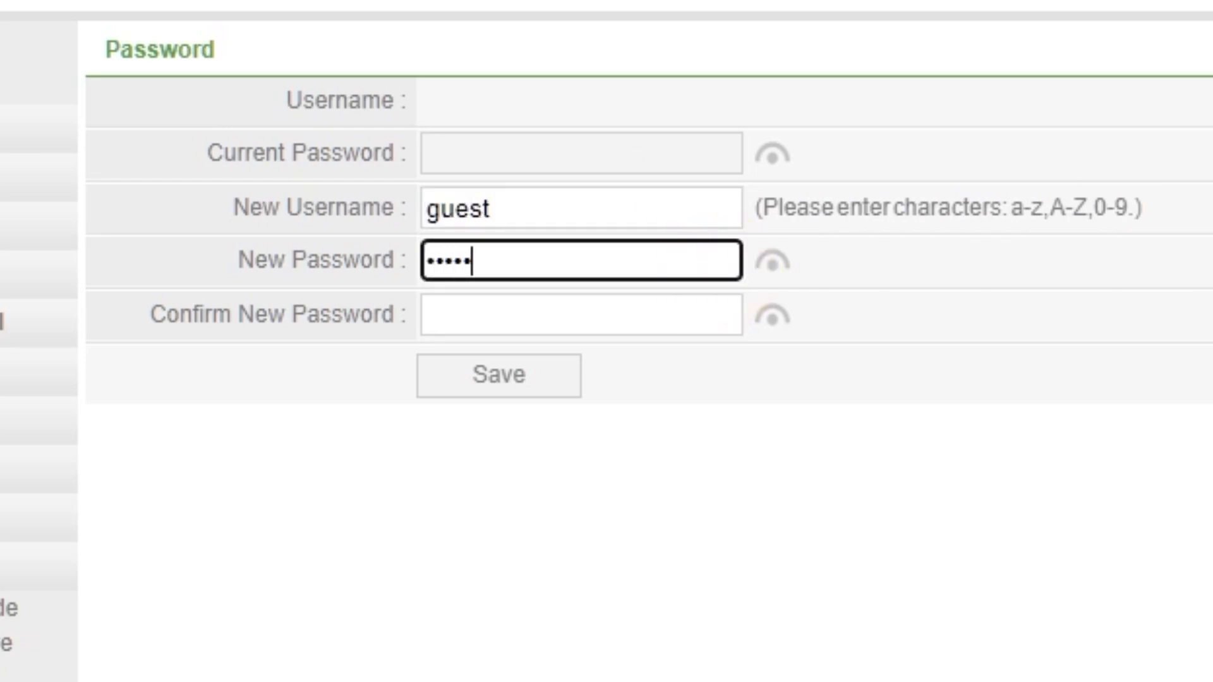
{"action": "left_click", "coordinate": [566, 311]}
{"action": "type", "text": "123456"}
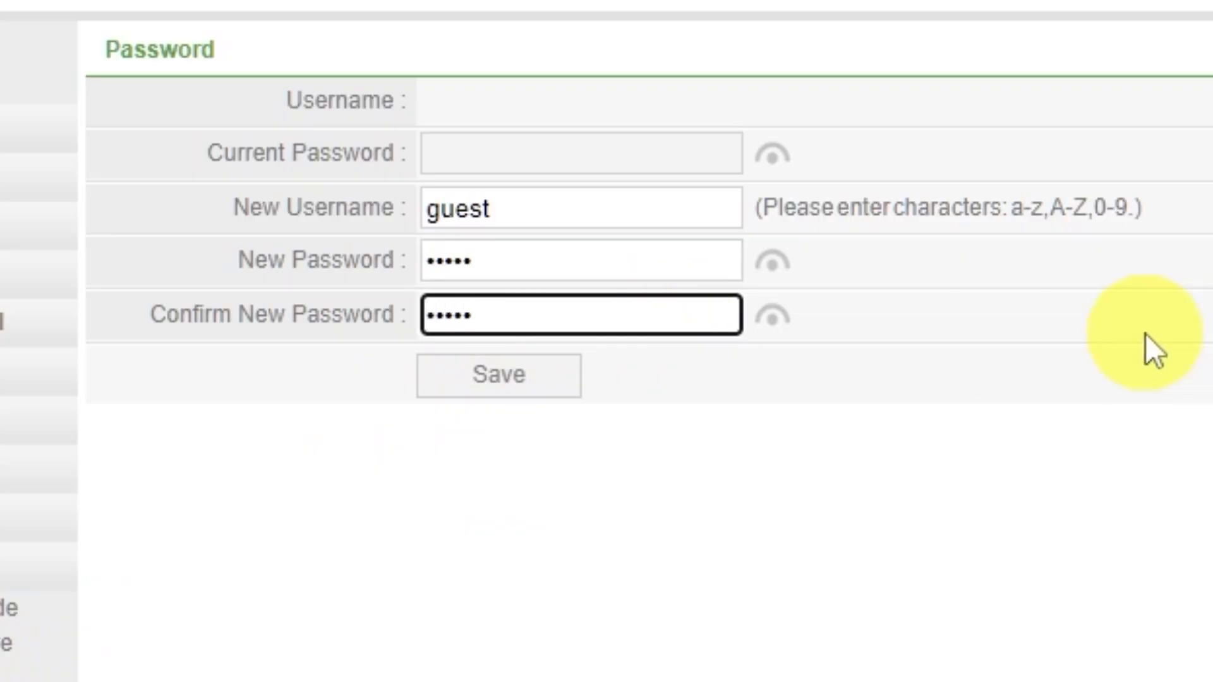
Save the new admin credentials and sign back in with the new username and password.
{"action": "left_click", "coordinate": [555, 374]}
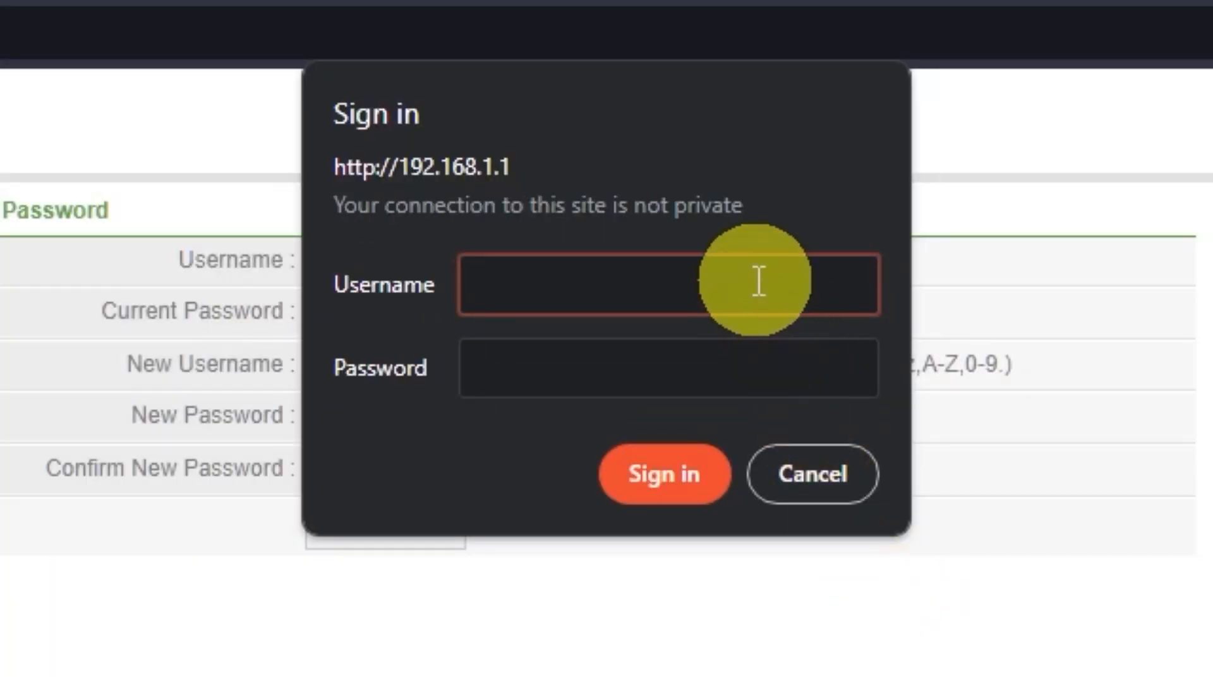
{"action": "left_click", "coordinate": [759, 282]}
{"action": "type", "text": "guest"}
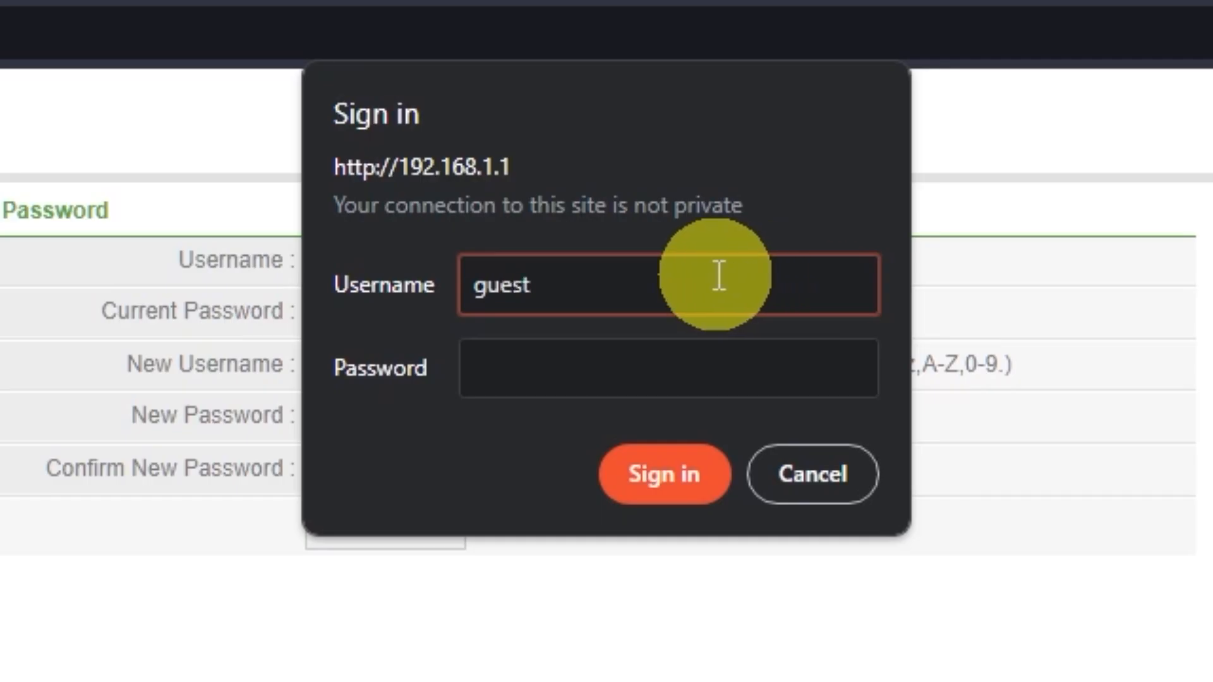
{"action": "left_click", "coordinate": [703, 357]}
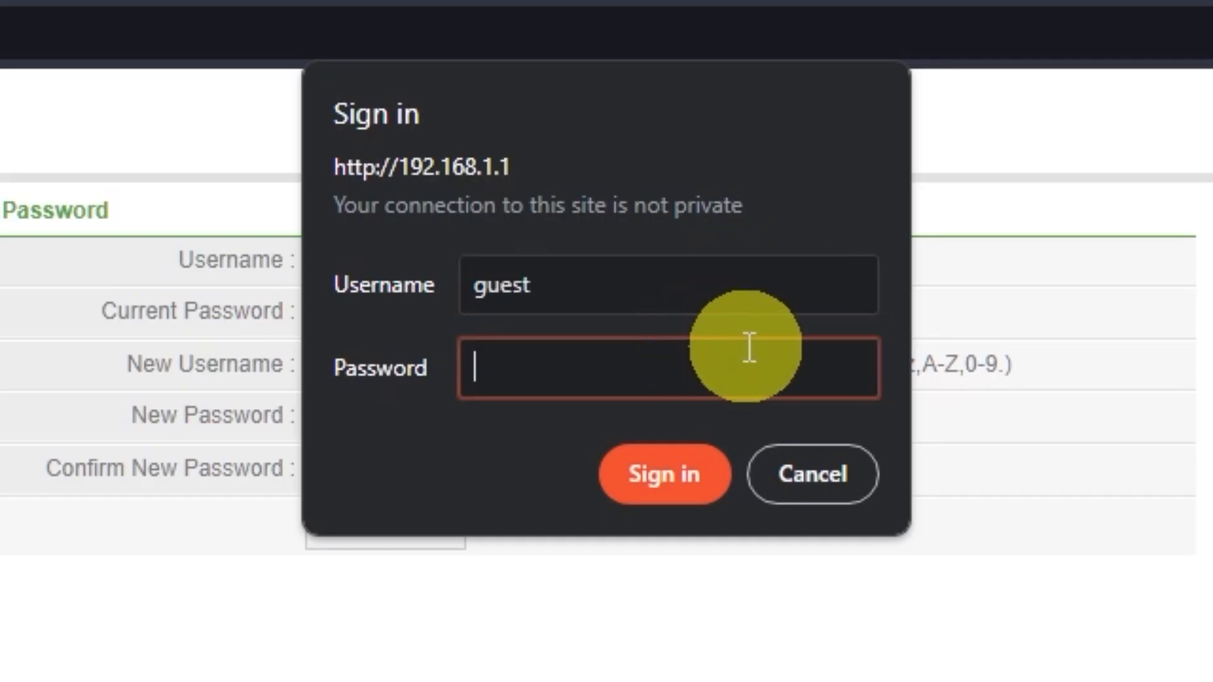
{"action": "type", "text": "guest"}
{"action": "left_click", "coordinate": [693, 471]}
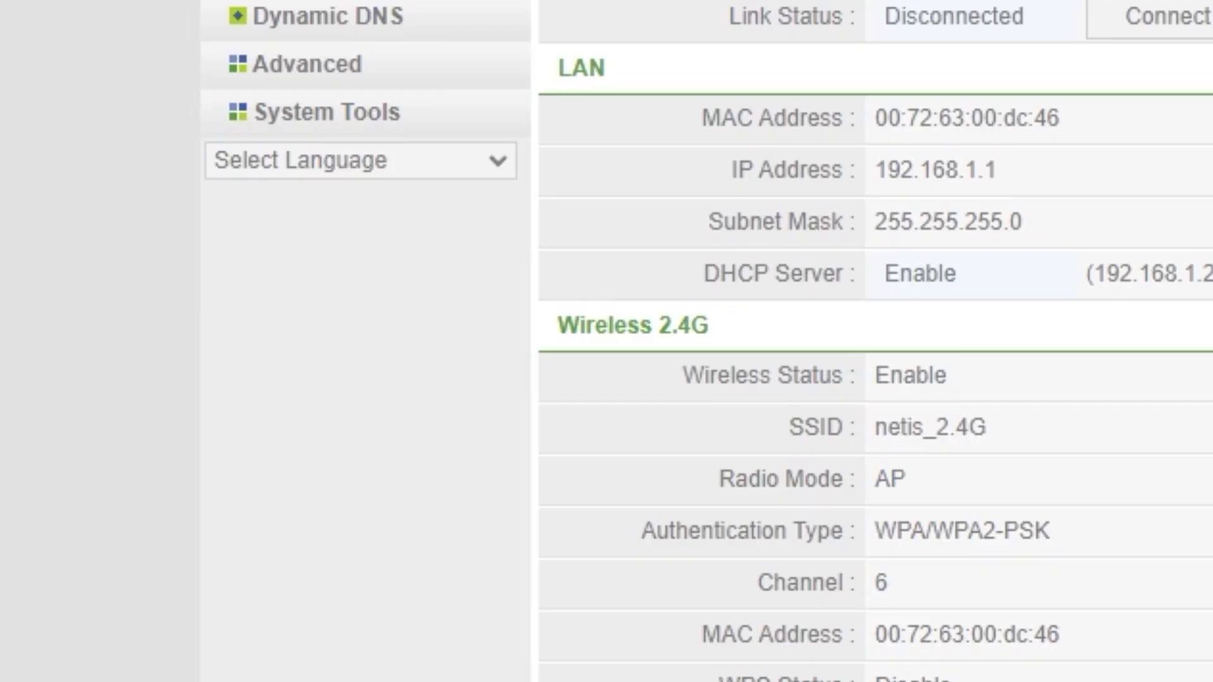
Restart the router from System Tools > System Restart, confirming with OK.
{"action": "left_click", "coordinate": [365, 114]}
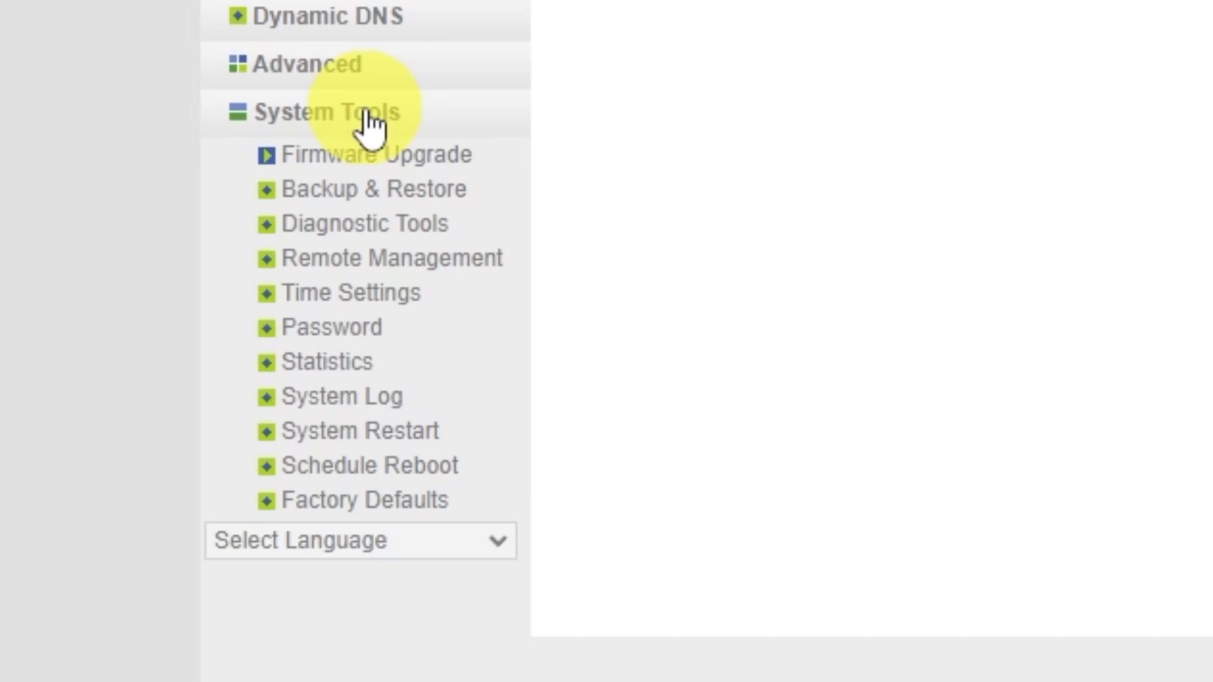
{"action": "left_click", "coordinate": [411, 436]}
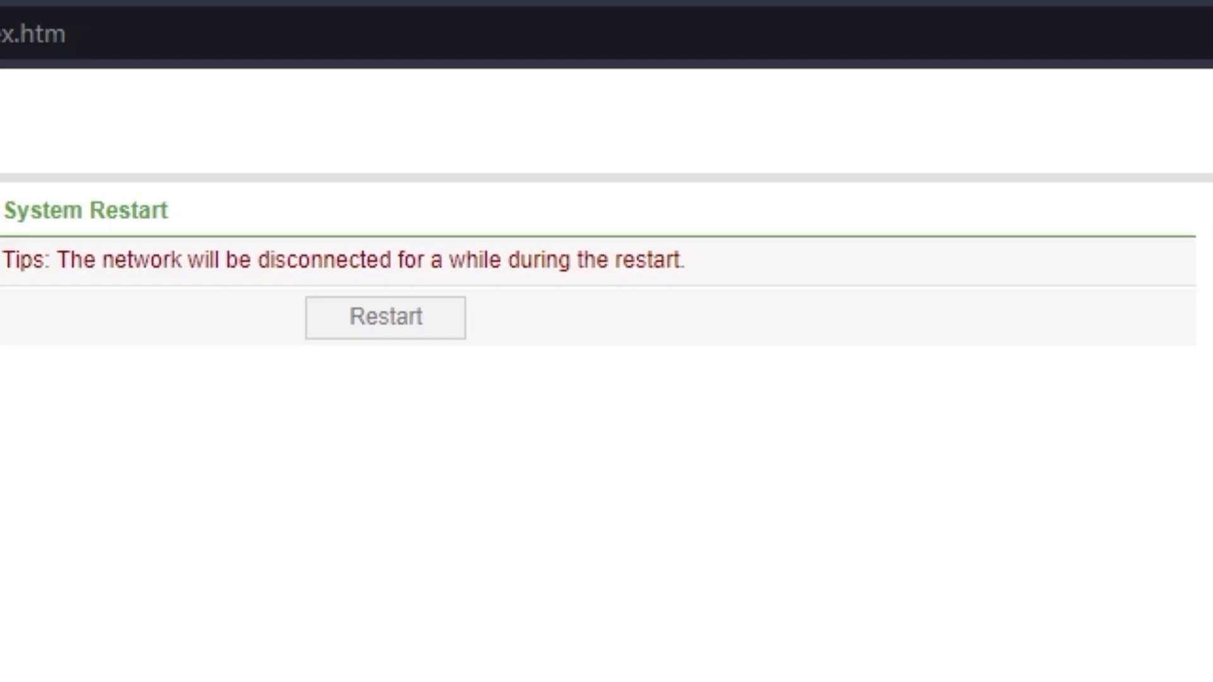
{"action": "left_click", "coordinate": [407, 325]}
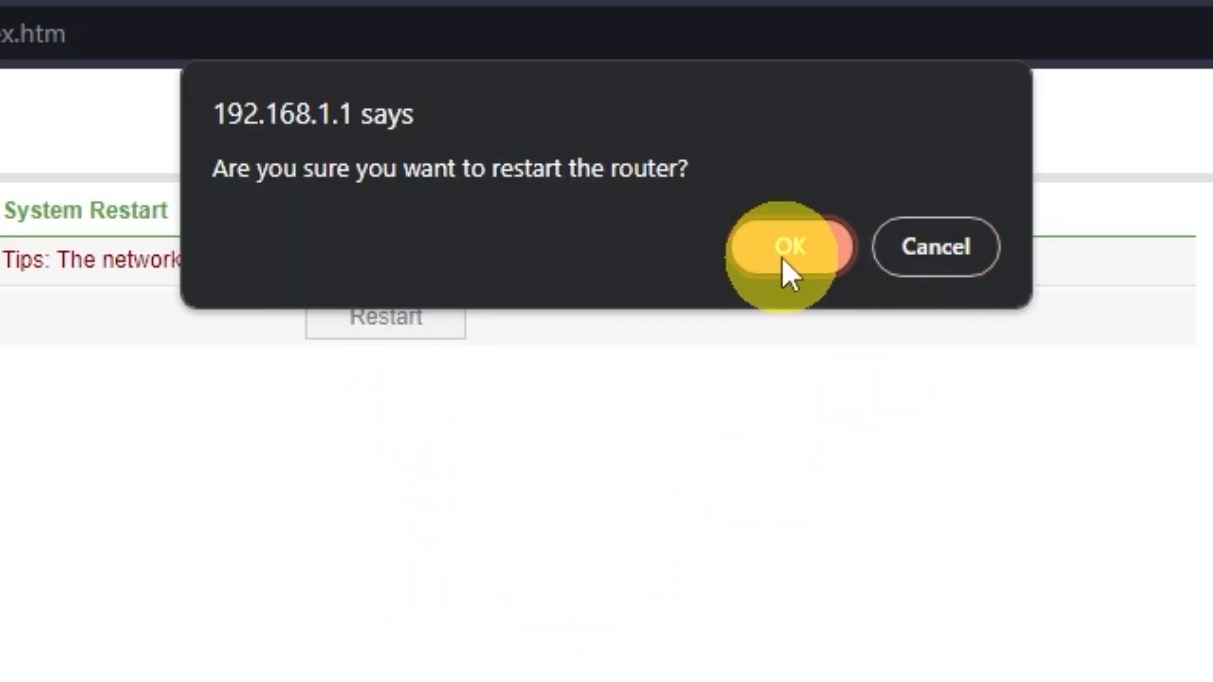
{"action": "left_click", "coordinate": [783, 258]}
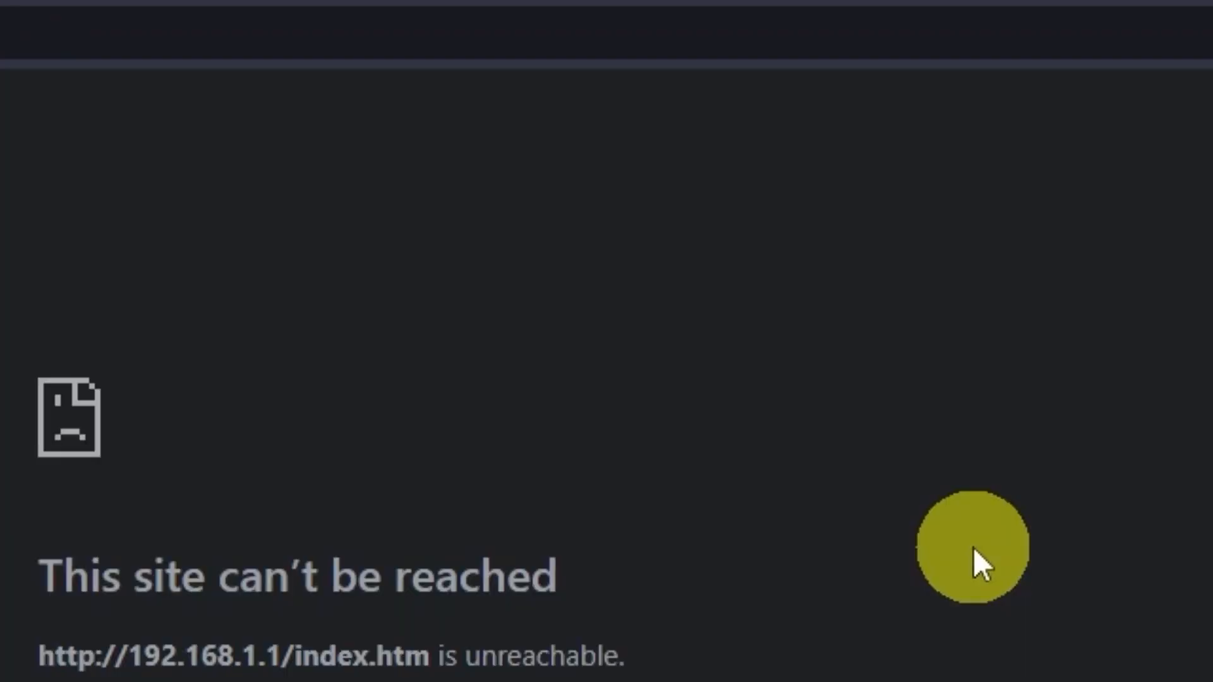
Reload the router admin page once the restart finishes and focus the address bar.
{"action": "left_click", "coordinate": [396, 413]}
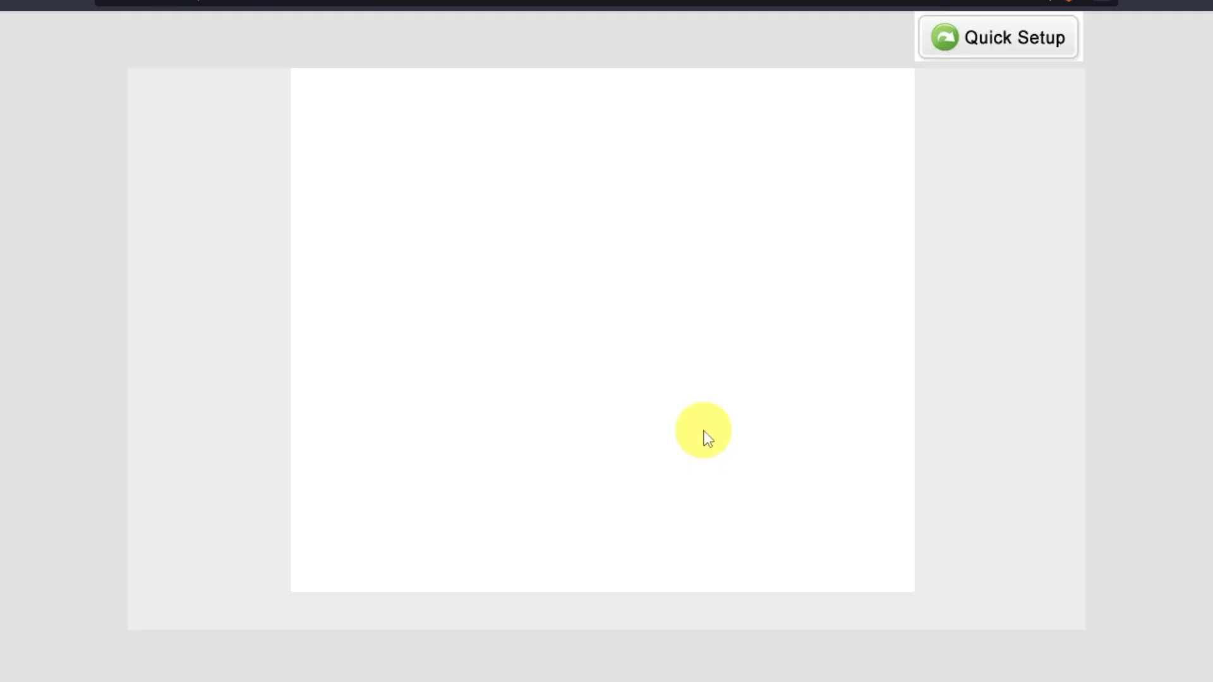
{"action": "scroll", "coordinate": [704, 433], "scroll_direction": "down", "scroll_amount": 4}
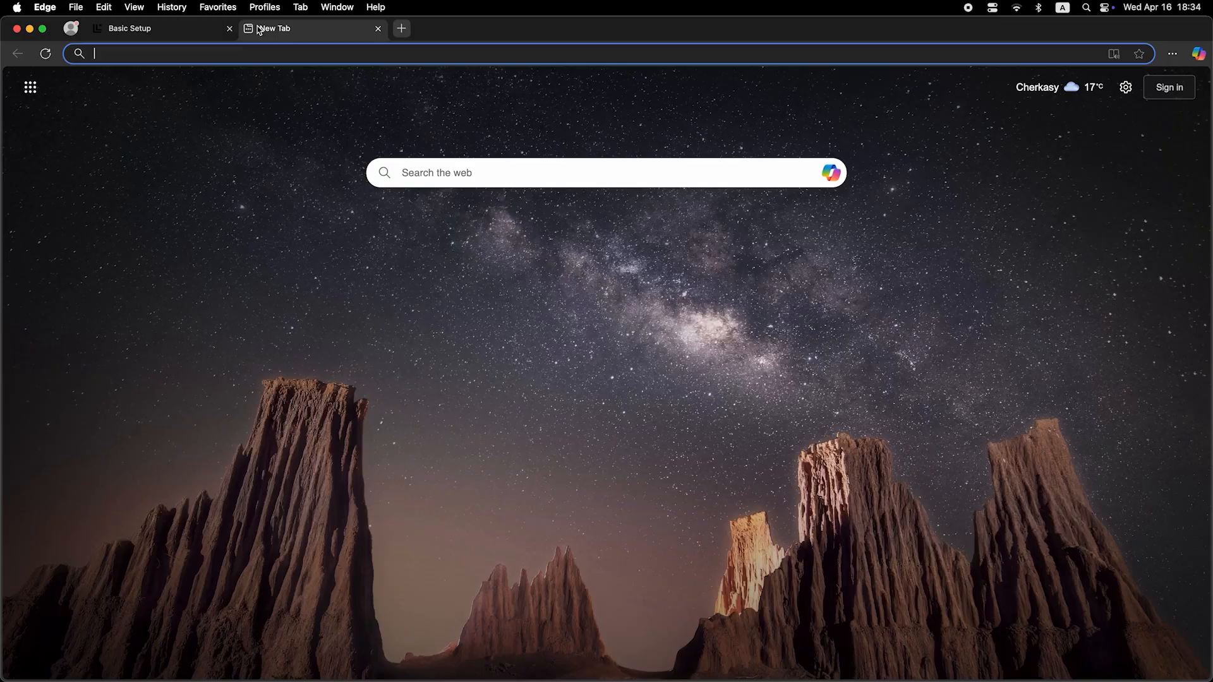
{"action": "left_click", "coordinate": [277, 55]}
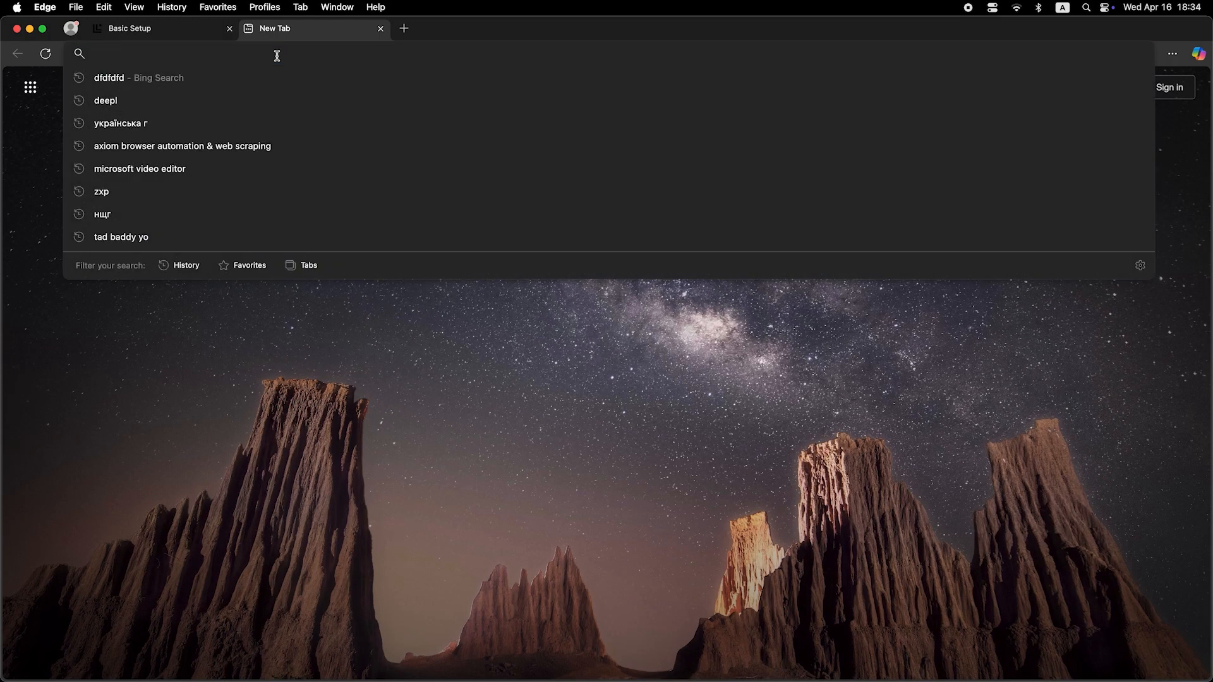
Type 'dfdfdfdf' into Edge's address bar.
{"action": "type", "text": "dfdfdfdf"}
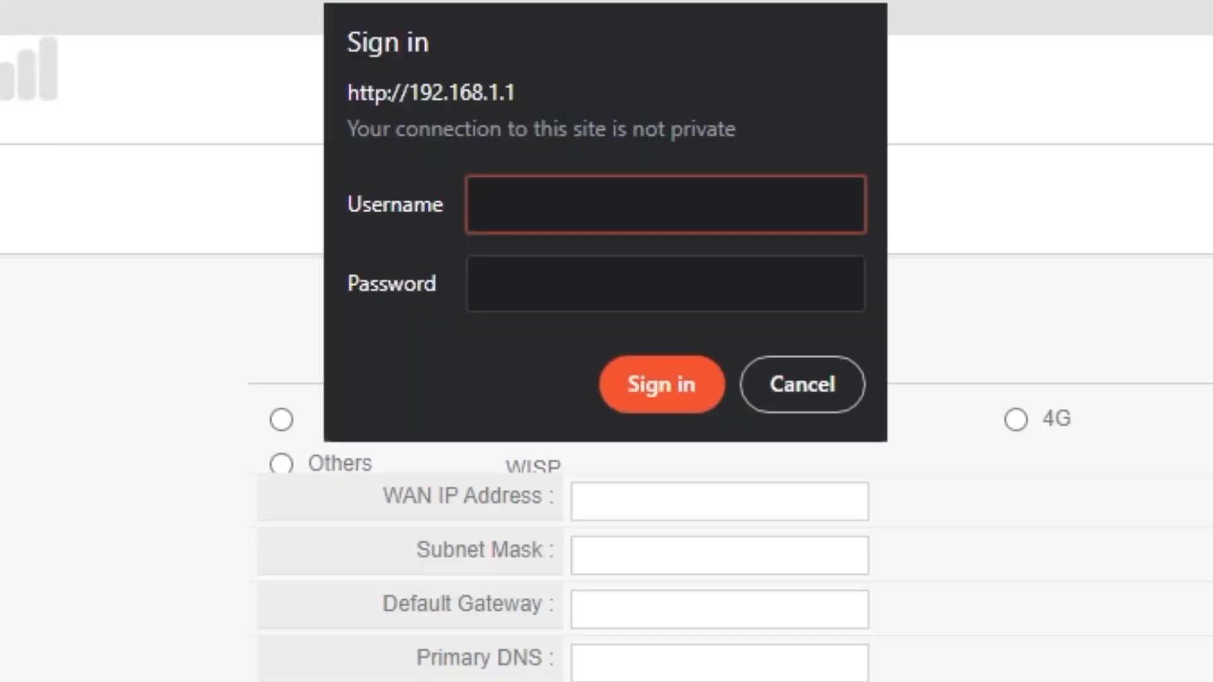
Sign in with the new admin username and password and open the WAN network settings.
{"action": "type", "text": "guest"}
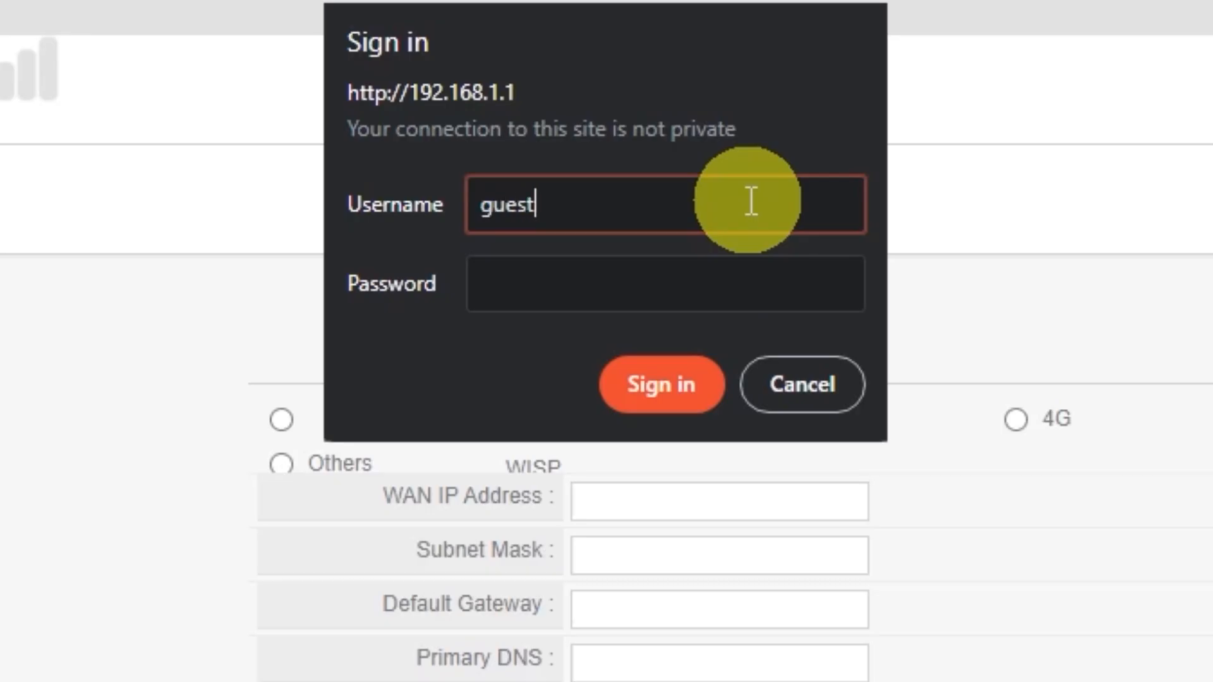
{"action": "left_click", "coordinate": [699, 271]}
{"action": "type", "text": "guest"}
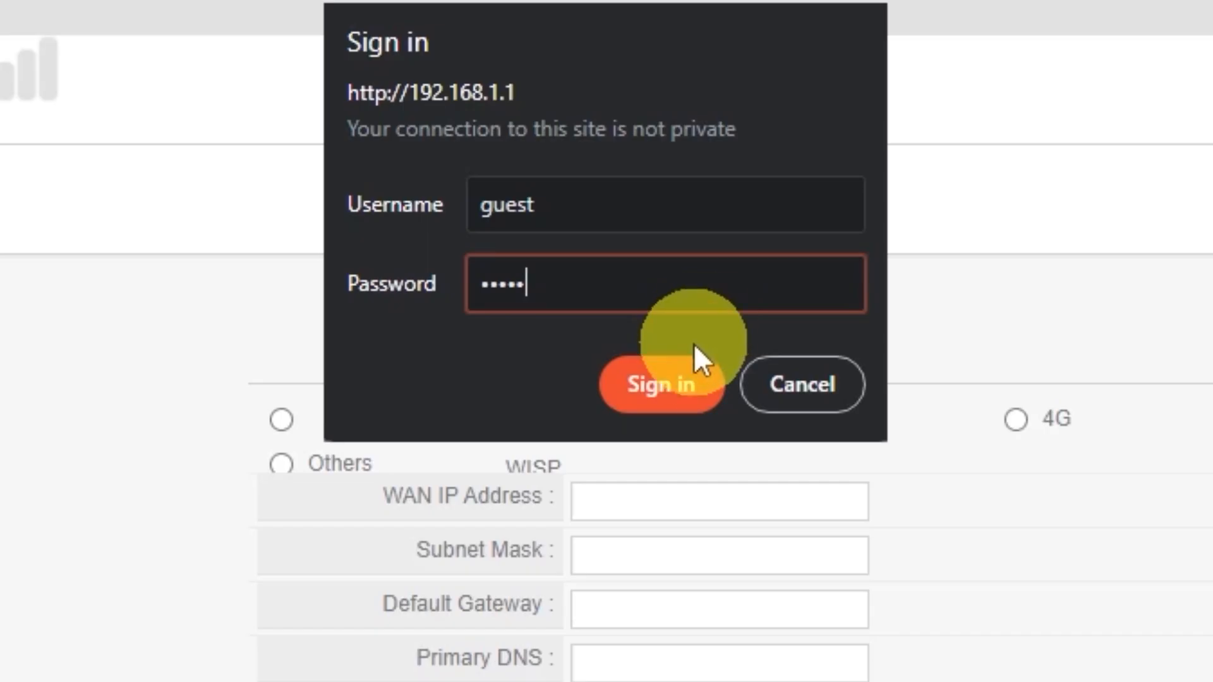
{"action": "left_click", "coordinate": [687, 376]}
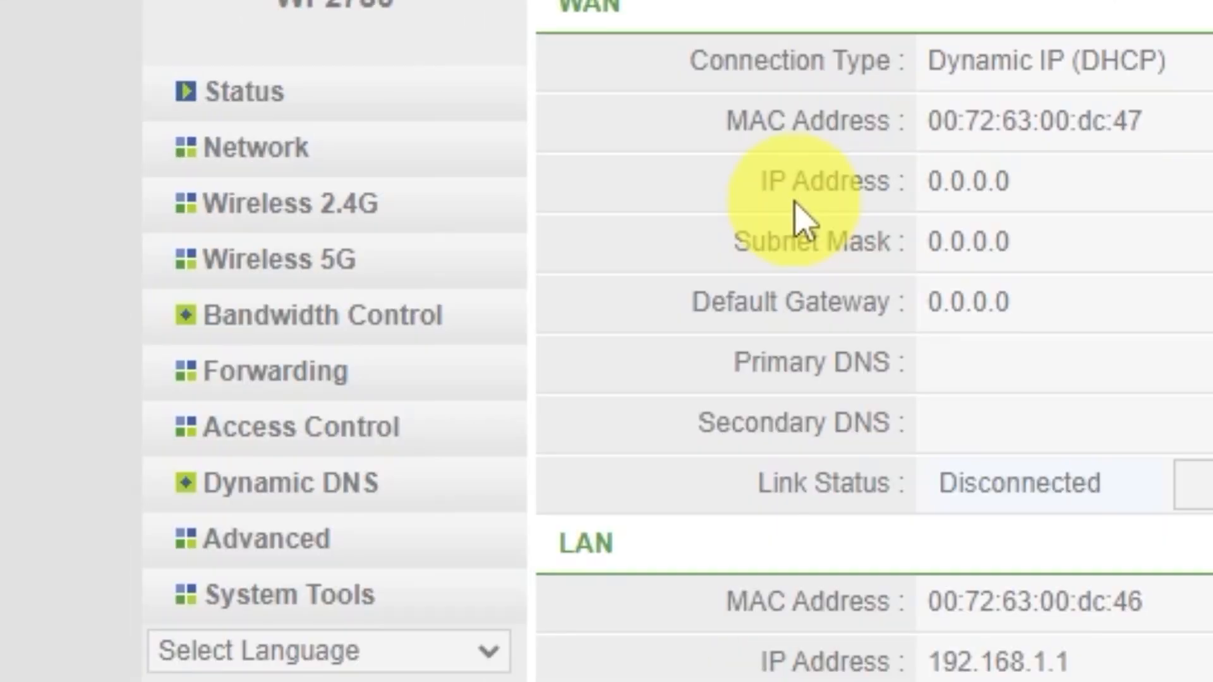
{"action": "left_click", "coordinate": [265, 148]}
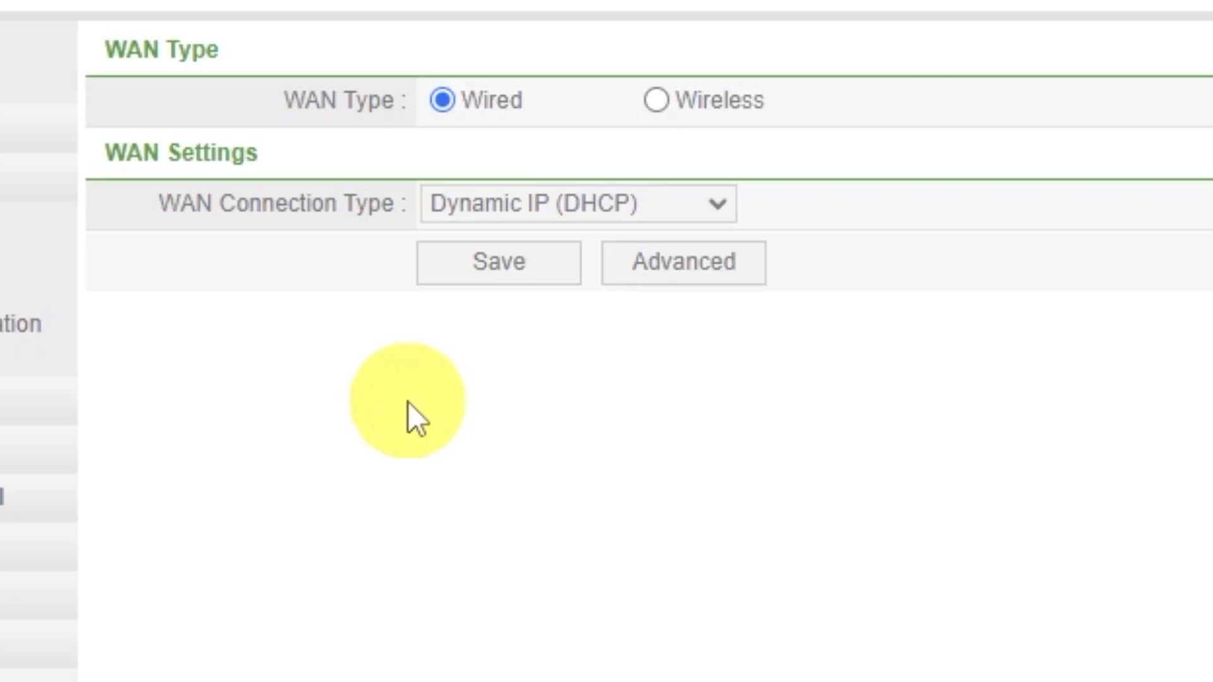
Clone the computer's MAC 9c:2d:cd:30:46:d9 onto the WAN under Advanced and save.
{"action": "left_click", "coordinate": [660, 268]}
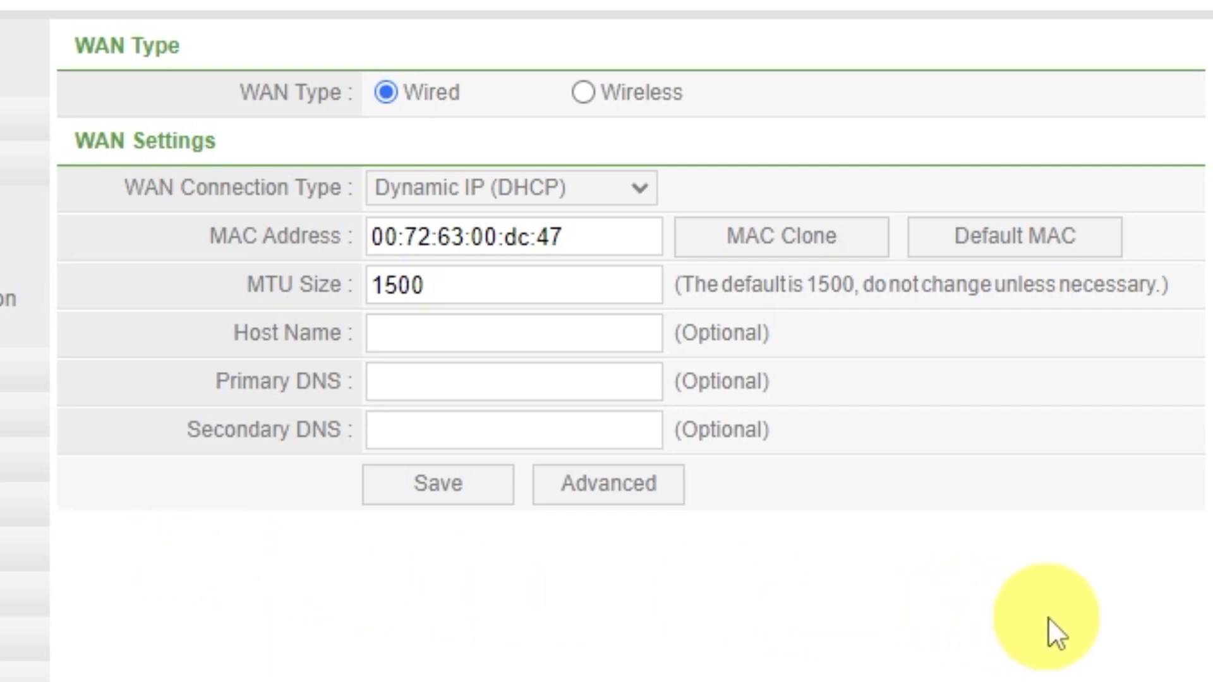
{"action": "left_click", "coordinate": [815, 253]}
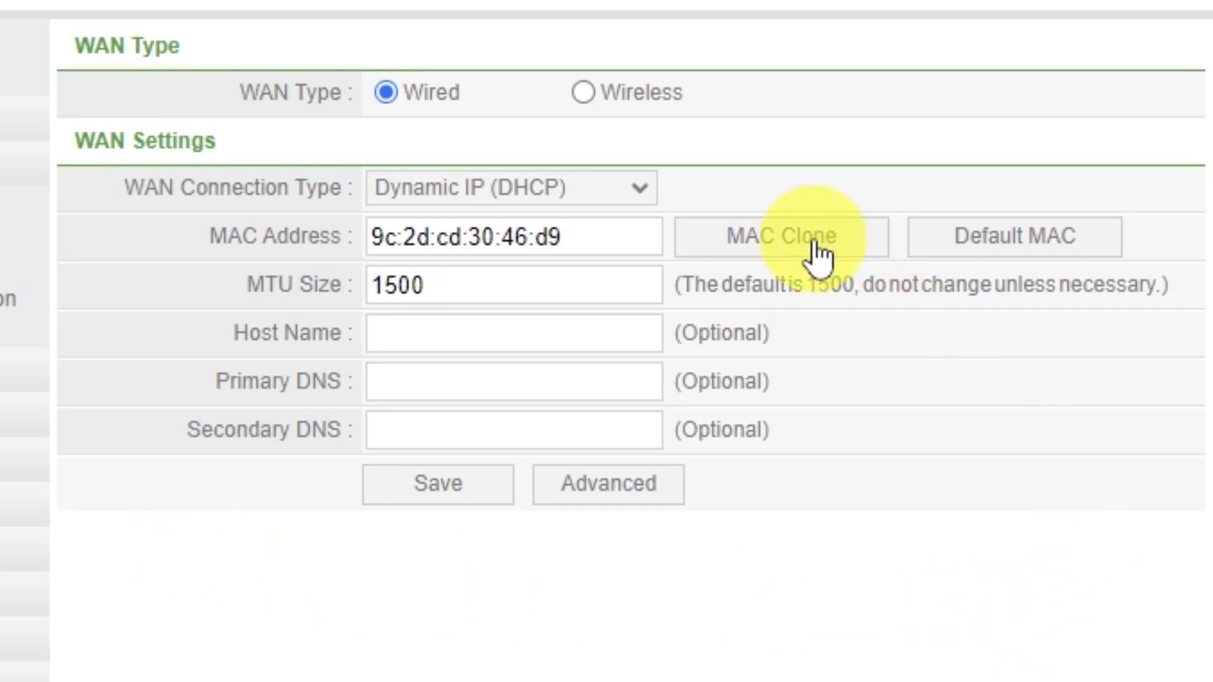
{"action": "left_click", "coordinate": [456, 494]}
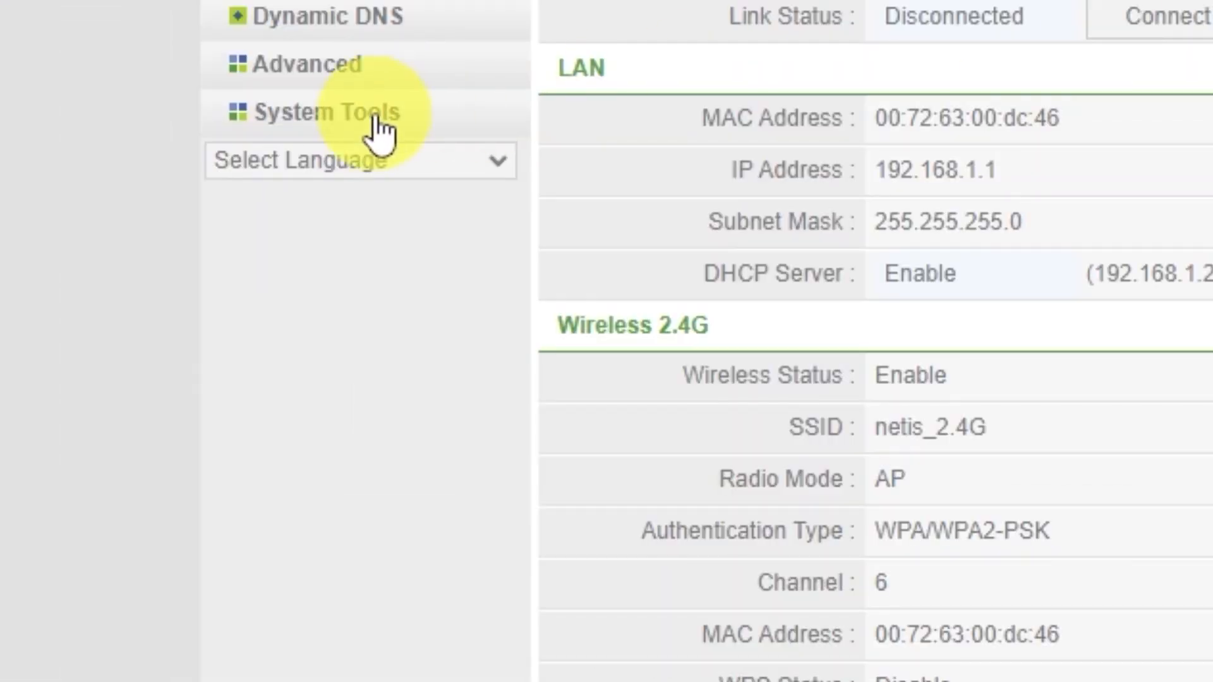
Restart the router from System Tools > System Restart and confirm the prompt.
{"action": "left_click", "coordinate": [210, 333]}
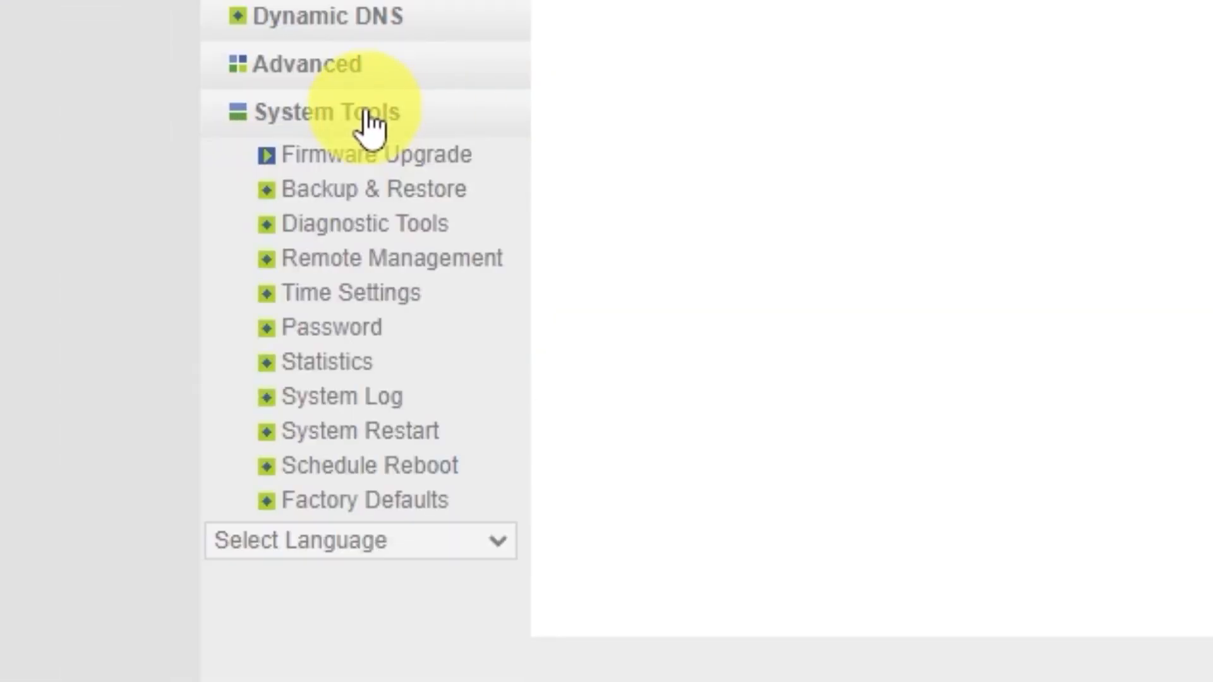
{"action": "left_click", "coordinate": [411, 439]}
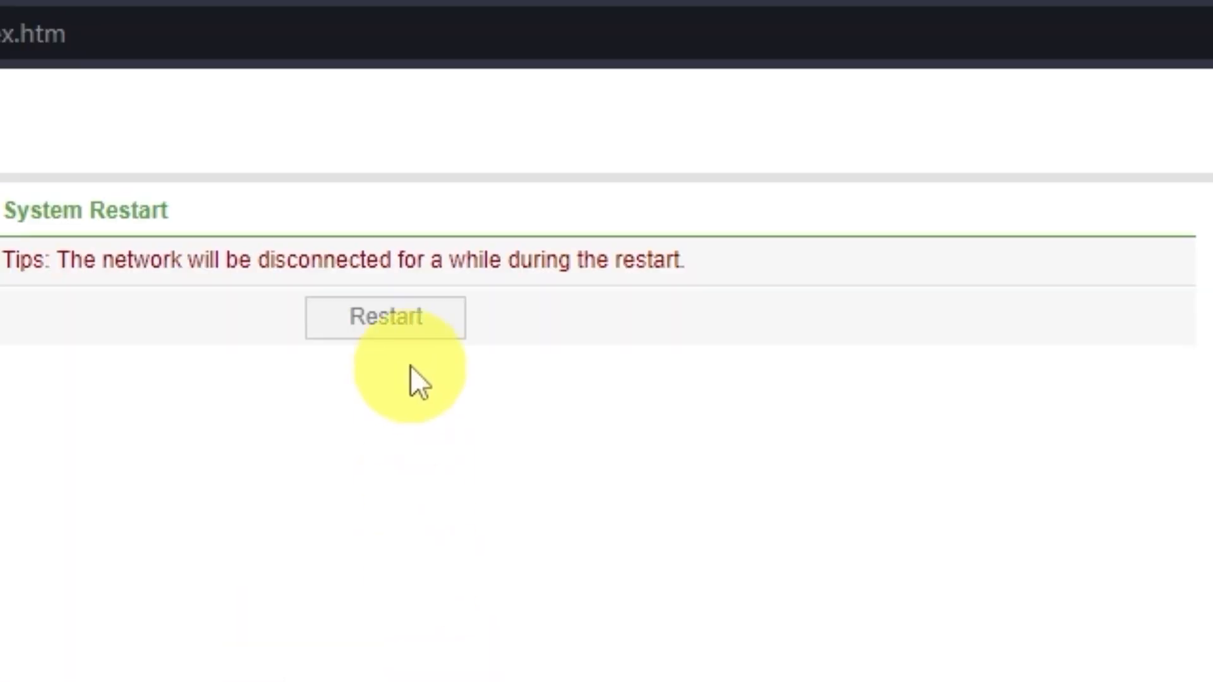
{"action": "left_click", "coordinate": [411, 335]}
{"action": "left_click", "coordinate": [780, 265]}
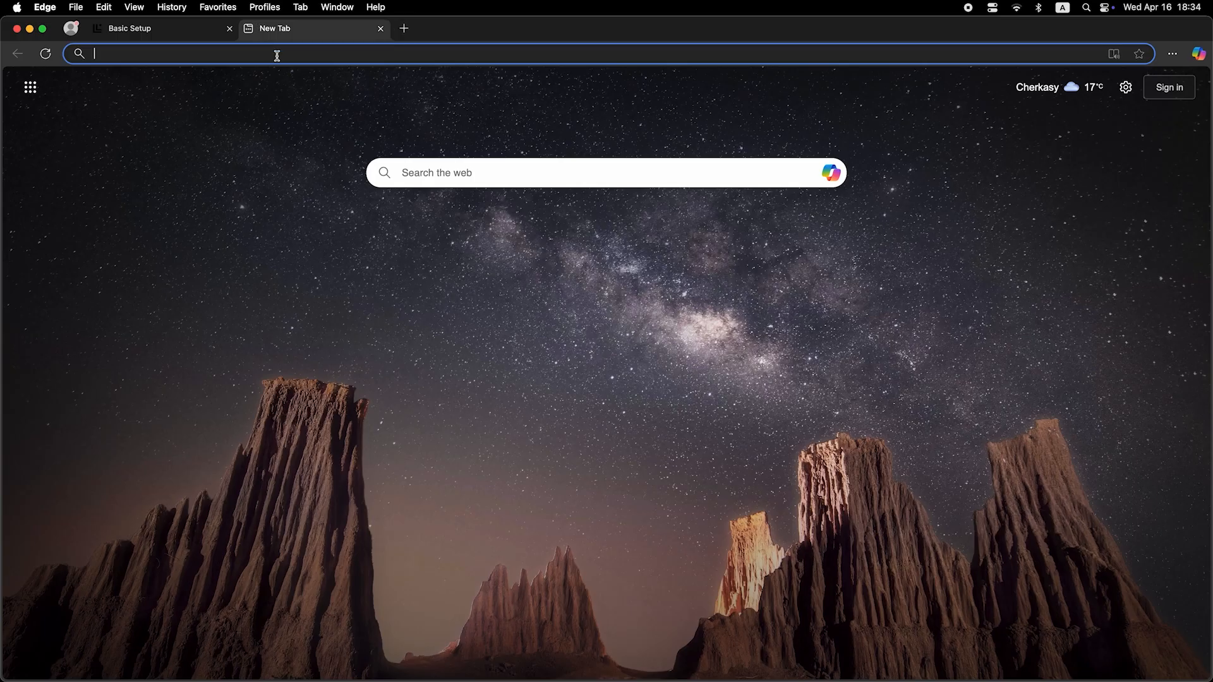
Enter 'dfdfdfdf' in Edge's address bar to check whether pages load.
{"action": "left_click", "coordinate": [277, 56]}
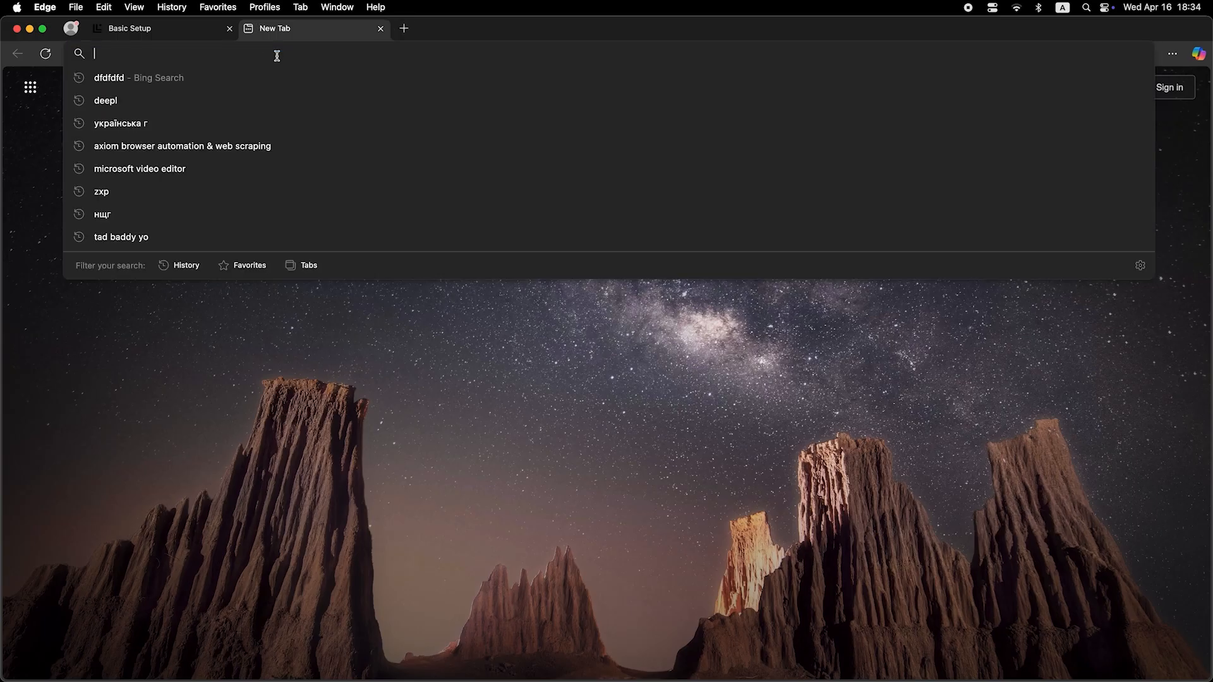
{"action": "type", "text": "dfdfdfdf"}
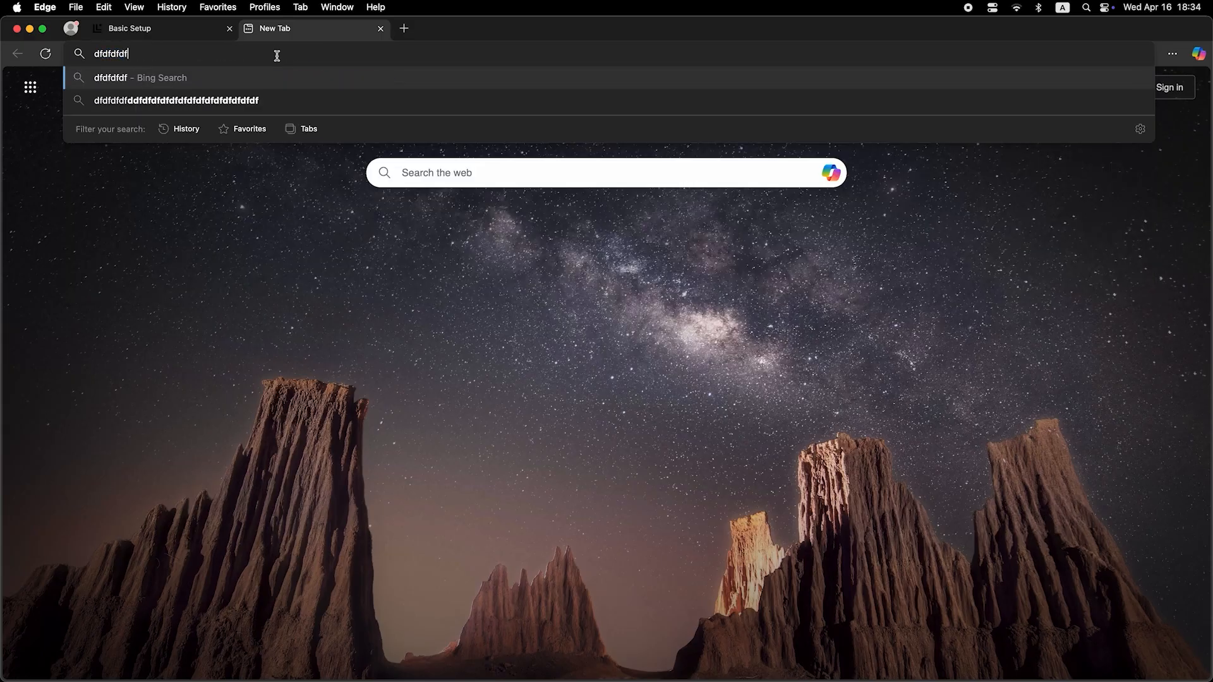
{"action": "key", "text": "Return"}
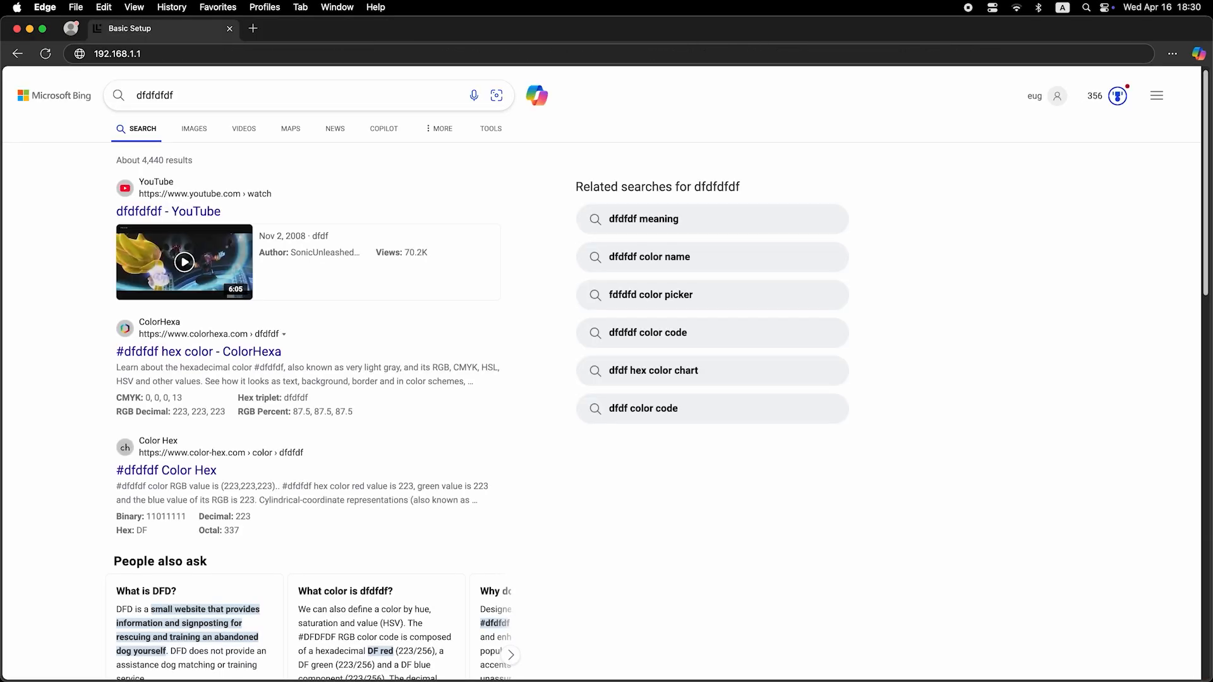